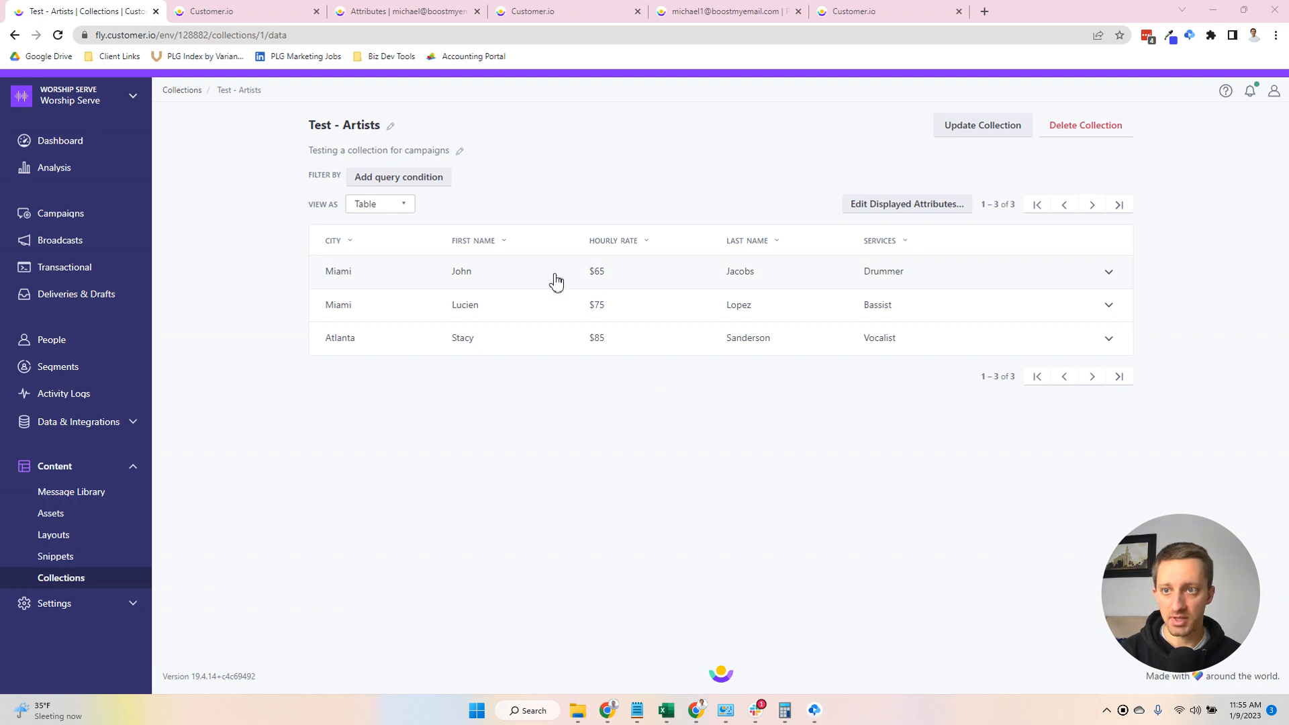
# - Review the Test - Collections Use workflow and open the query of its Test - Artist Collection action
pyautogui.click(246, 9)
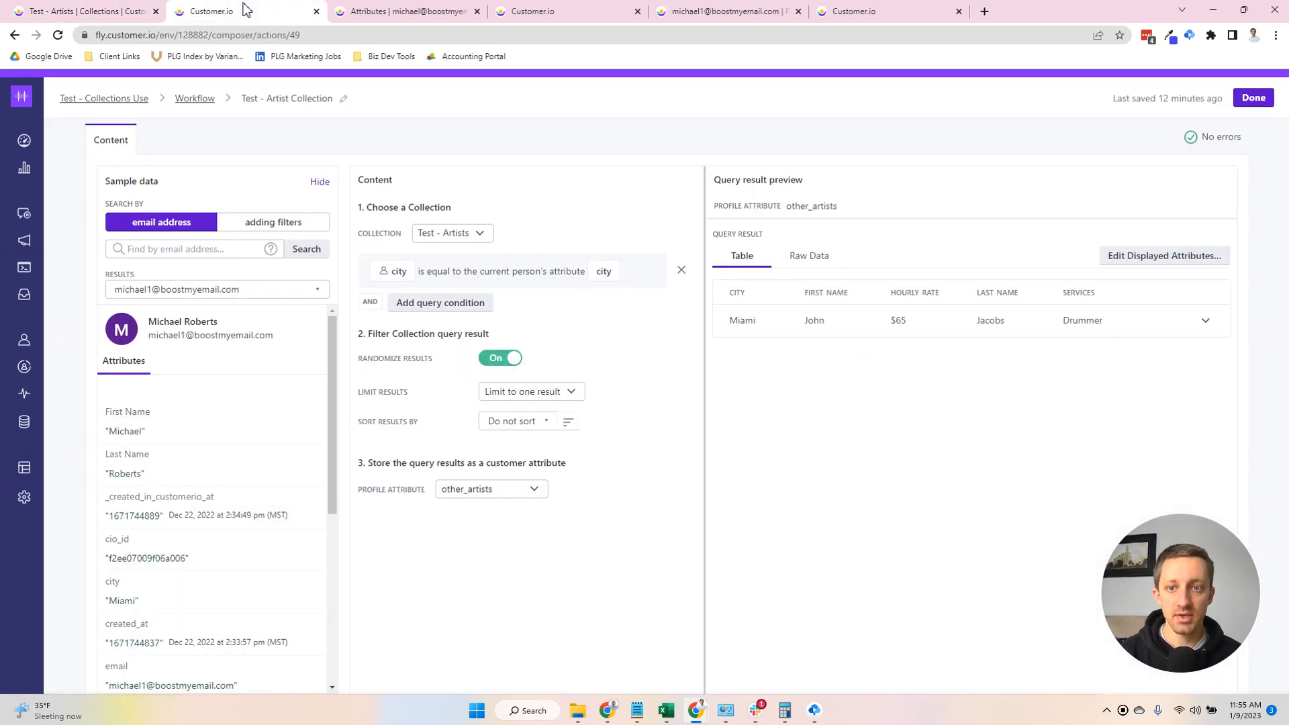
pyautogui.click(204, 102)
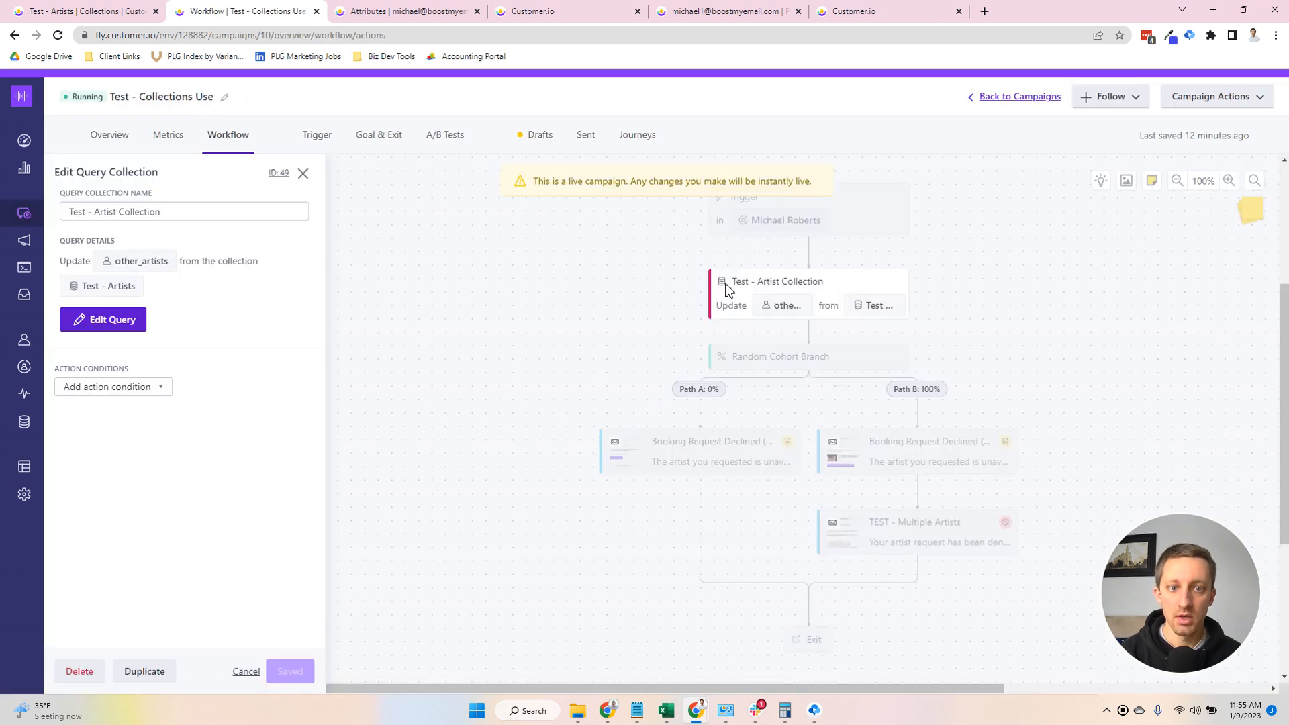
pyautogui.click(506, 300)
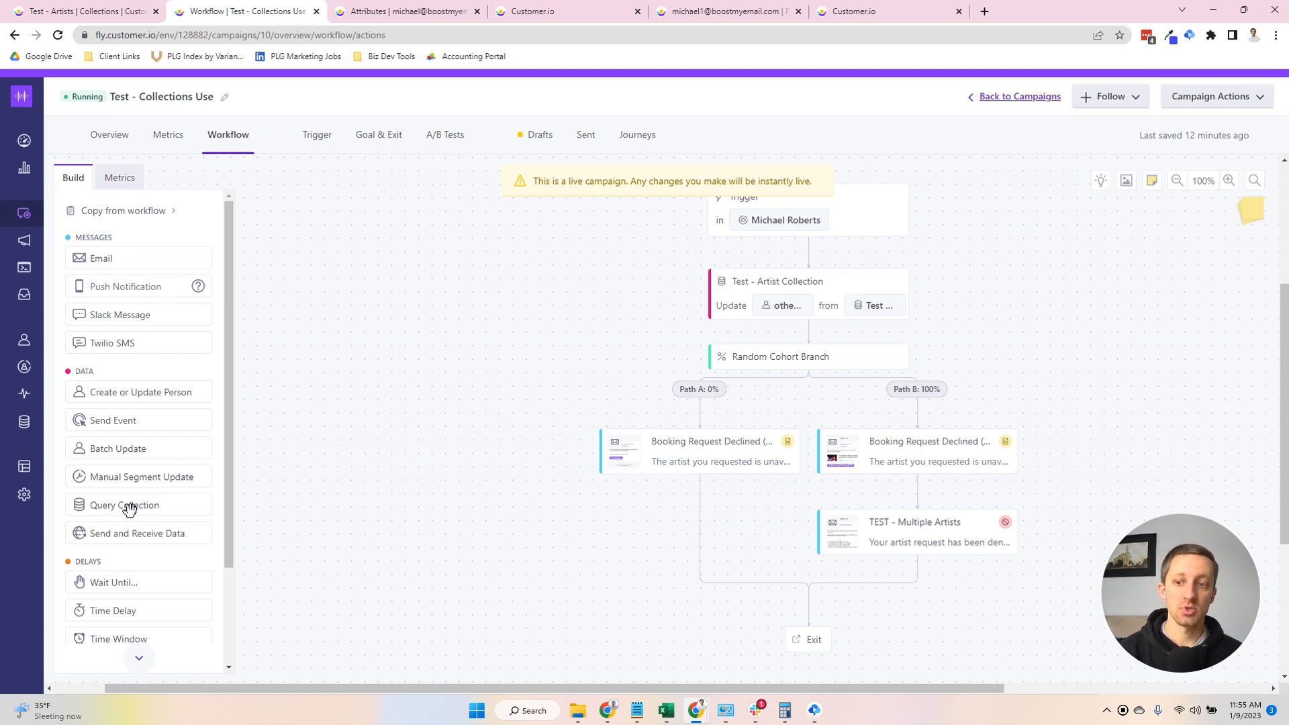
pyautogui.click(763, 282)
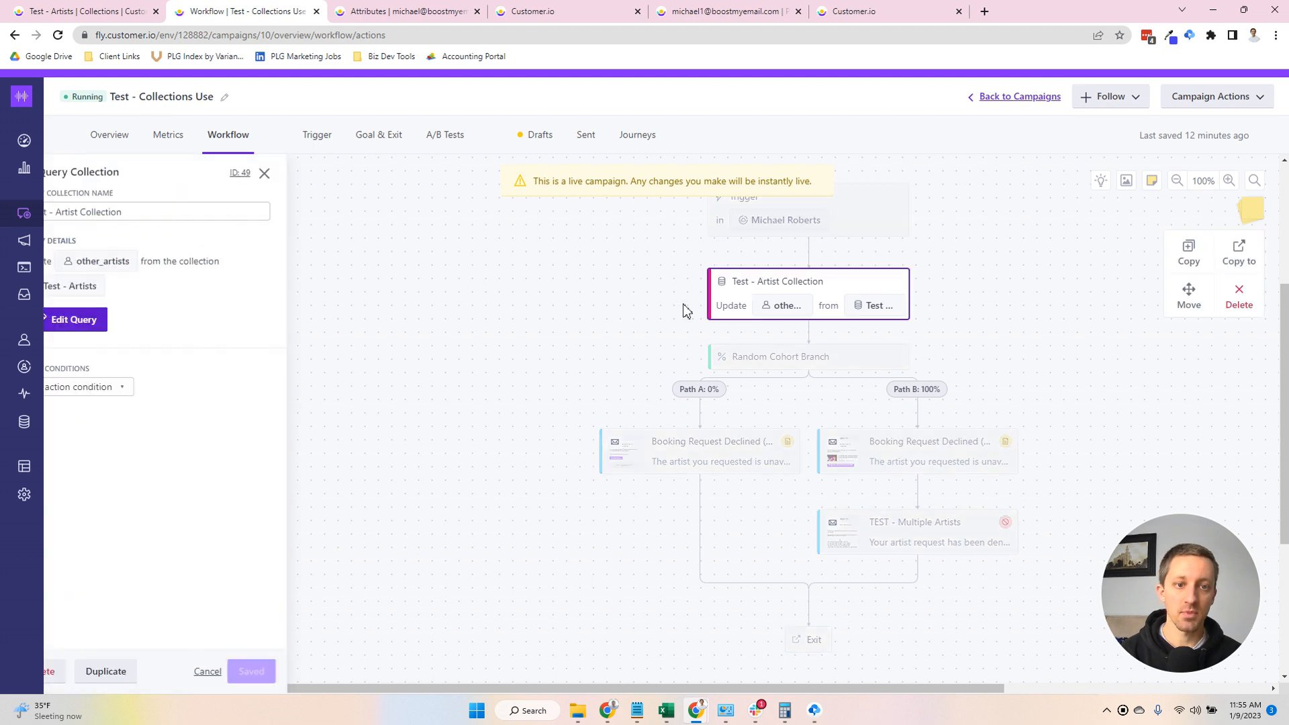
pyautogui.click(104, 321)
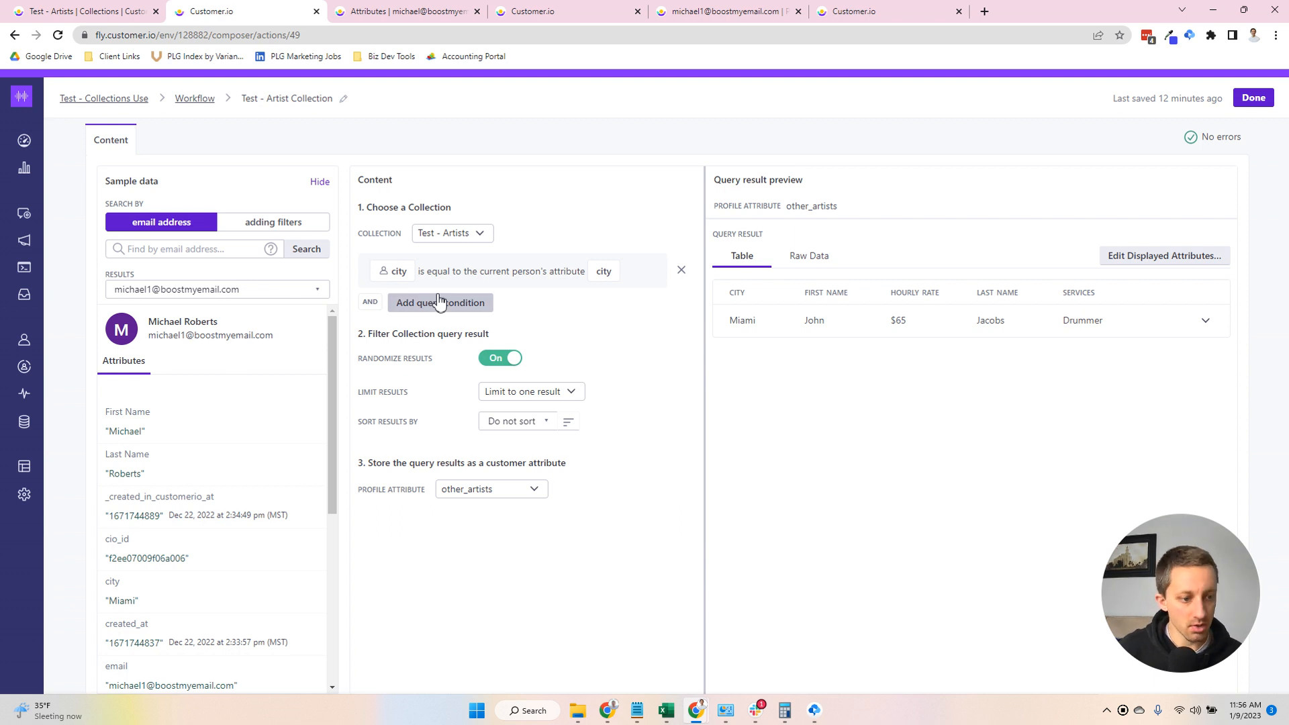
# - Inspect the query's city matching condition without changing it, and look through the sample person's attributes
pyautogui.click(529, 271)
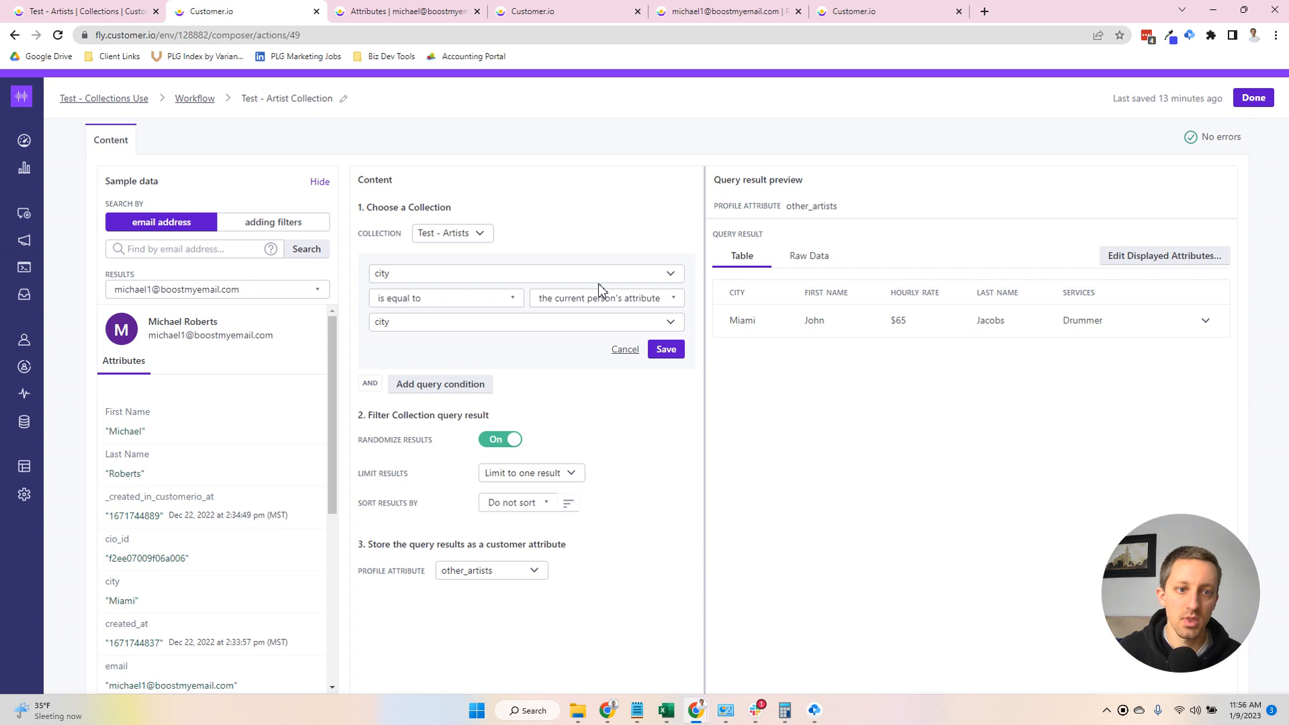
pyautogui.click(625, 349)
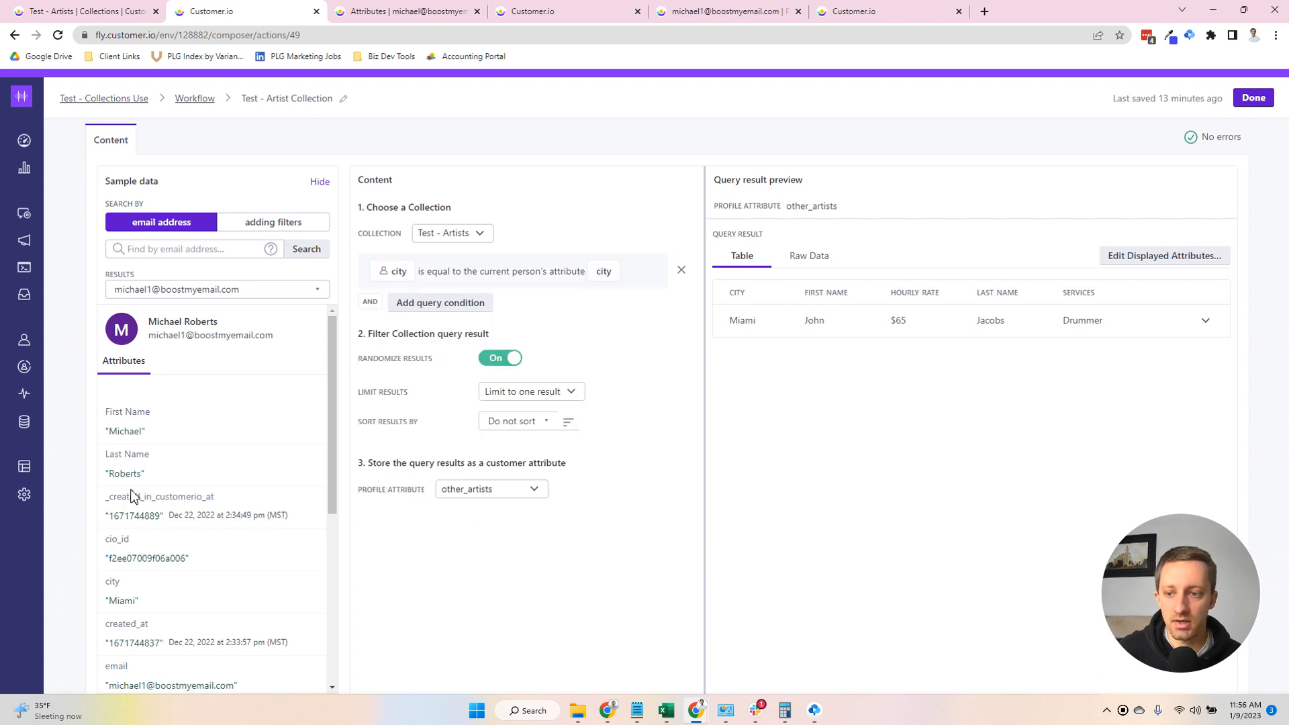
pyautogui.scroll(-3, 168, 401)
pyautogui.scroll(3, 169, 402)
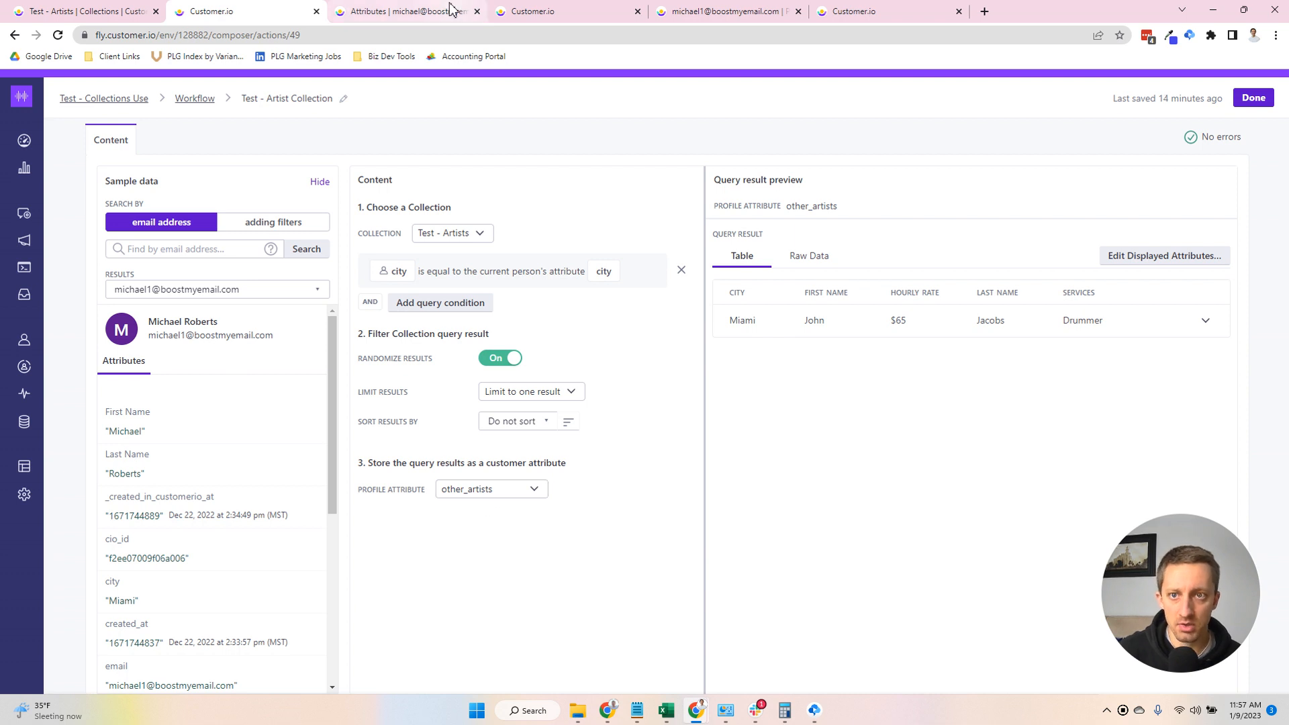
# - Examine the single-artist data stored in the other_artists attribute on the person's Attributes page
pyautogui.click(446, 12)
pyautogui.moveTo(343, 465); pyautogui.dragTo(425, 581)
pyautogui.click(469, 475)
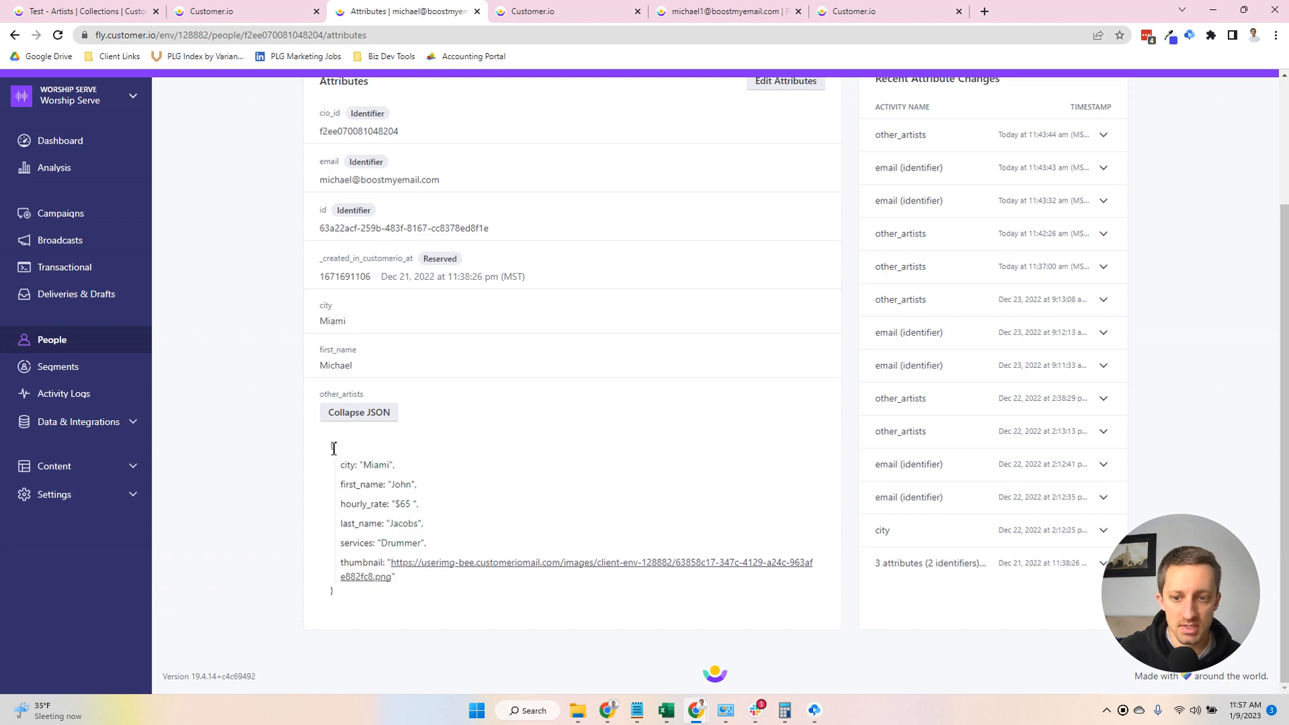
pyautogui.moveTo(335, 465); pyautogui.dragTo(403, 562)
pyautogui.click(410, 602)
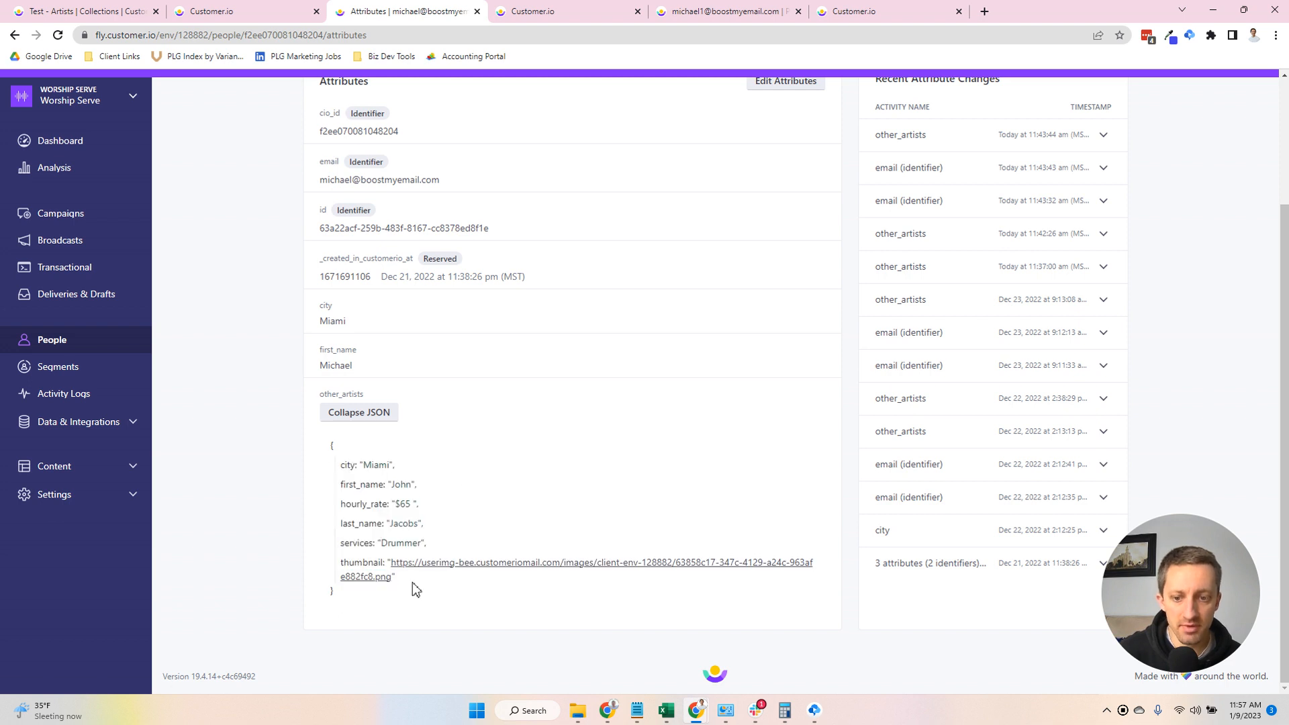
pyautogui.moveTo(339, 470); pyautogui.dragTo(417, 594)
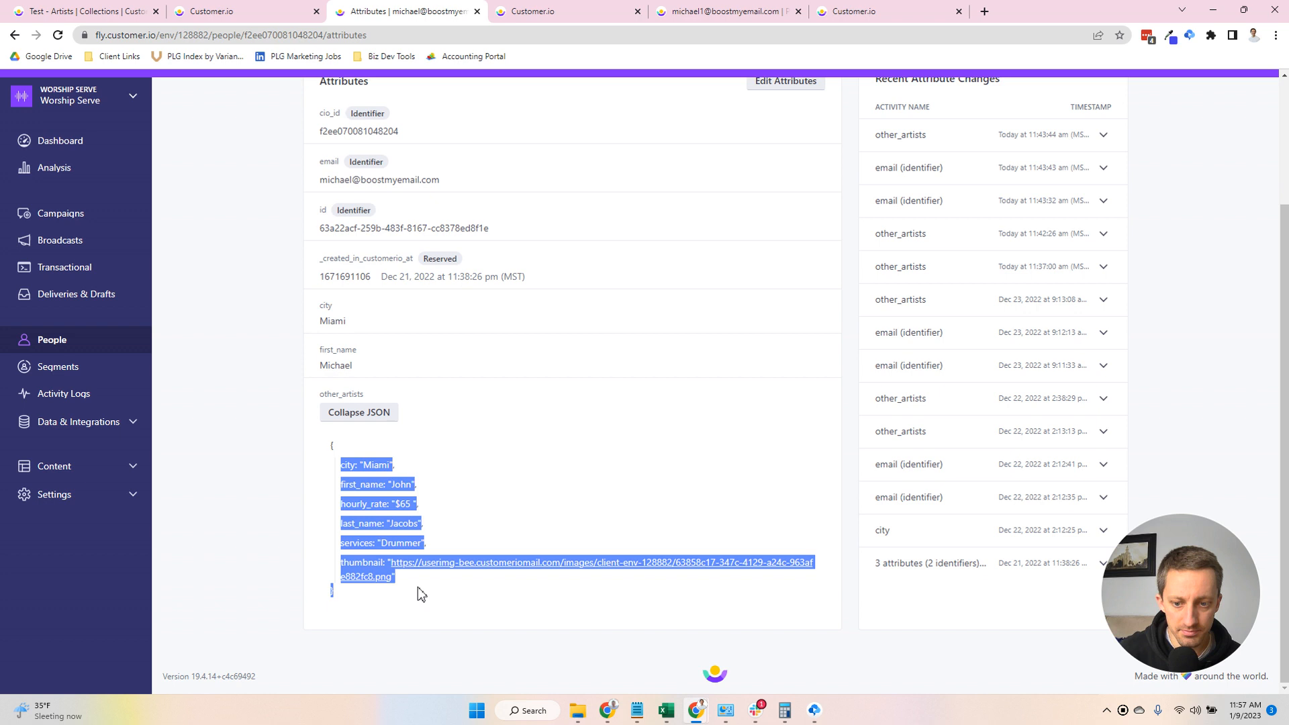
pyautogui.click(427, 535)
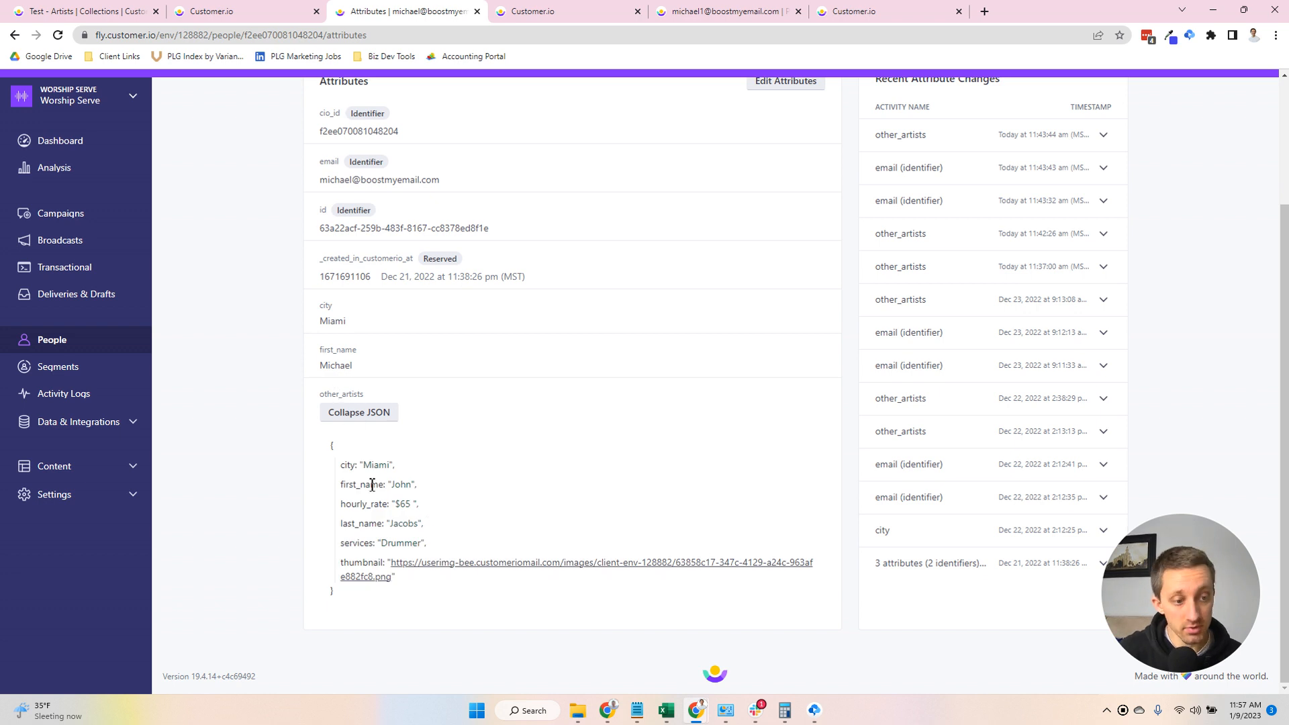
# - Open the Booking Request Declined (Collections) email and inspect the other_artists first_name tag in the artist text block
pyautogui.click(555, 18)
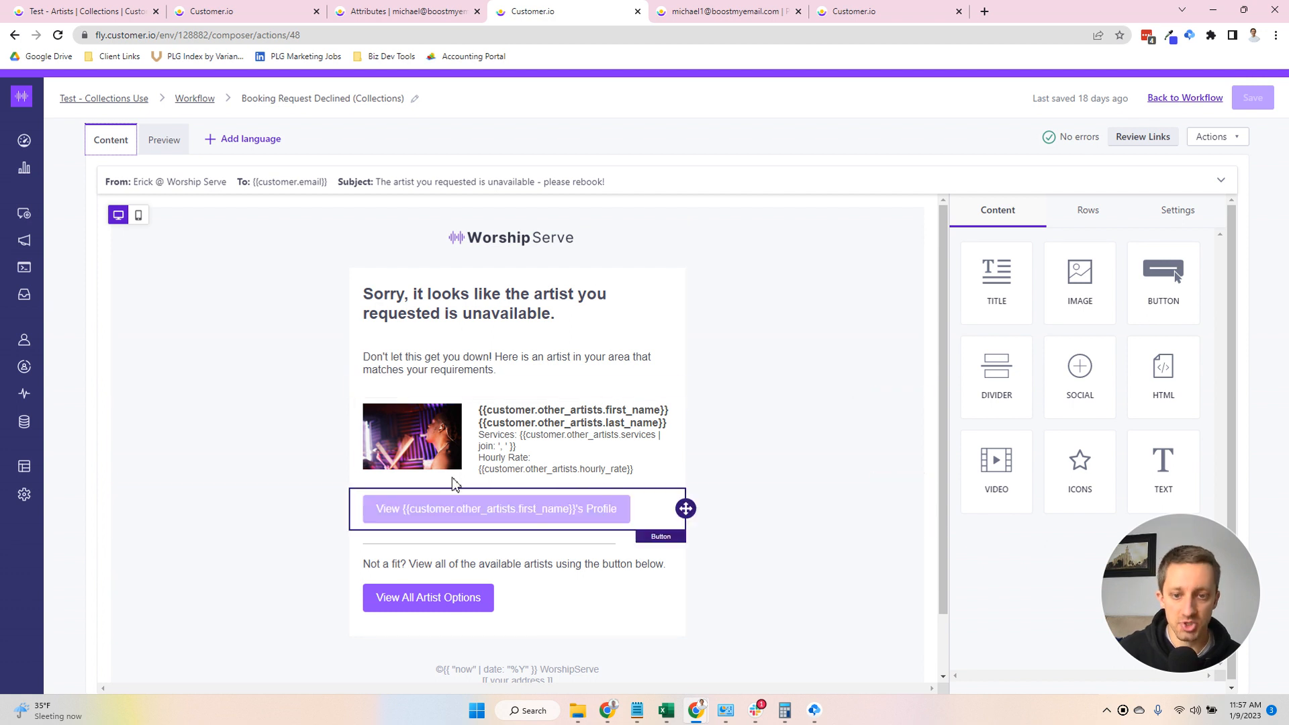
pyautogui.click(528, 417)
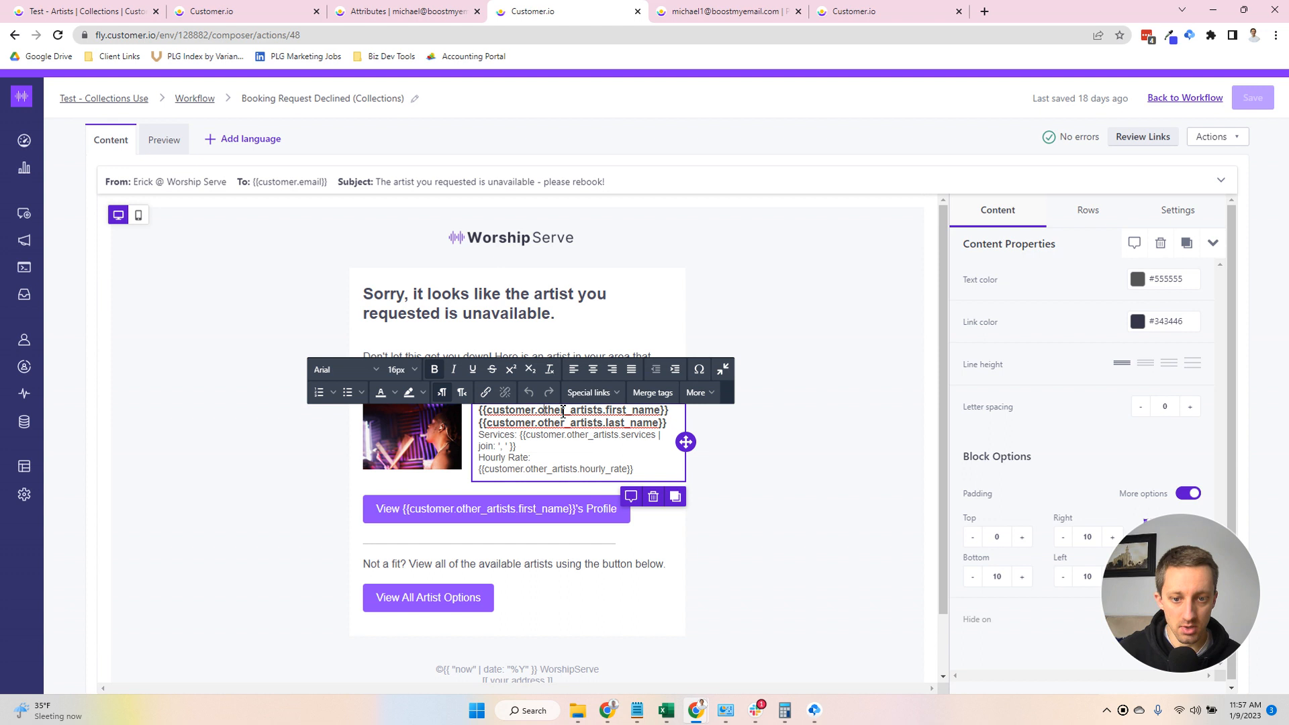
pyautogui.click(607, 416)
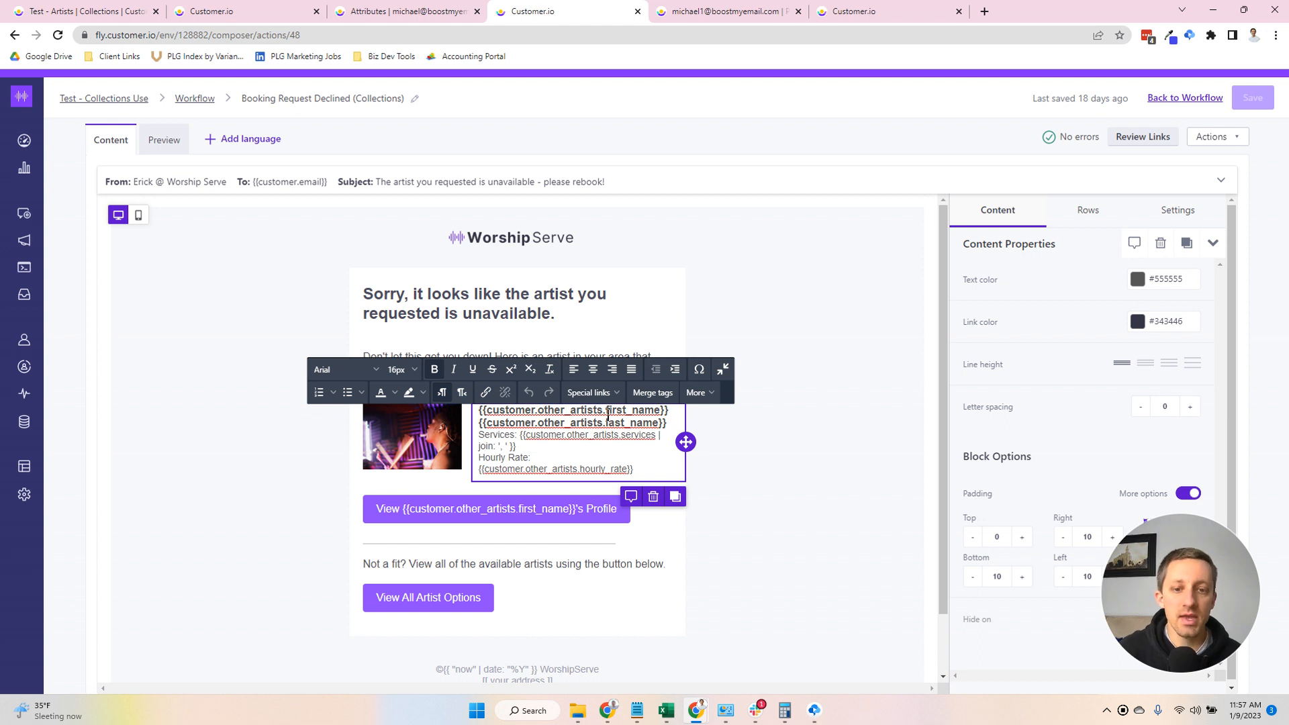
pyautogui.moveTo(617, 416); pyautogui.dragTo(660, 416)
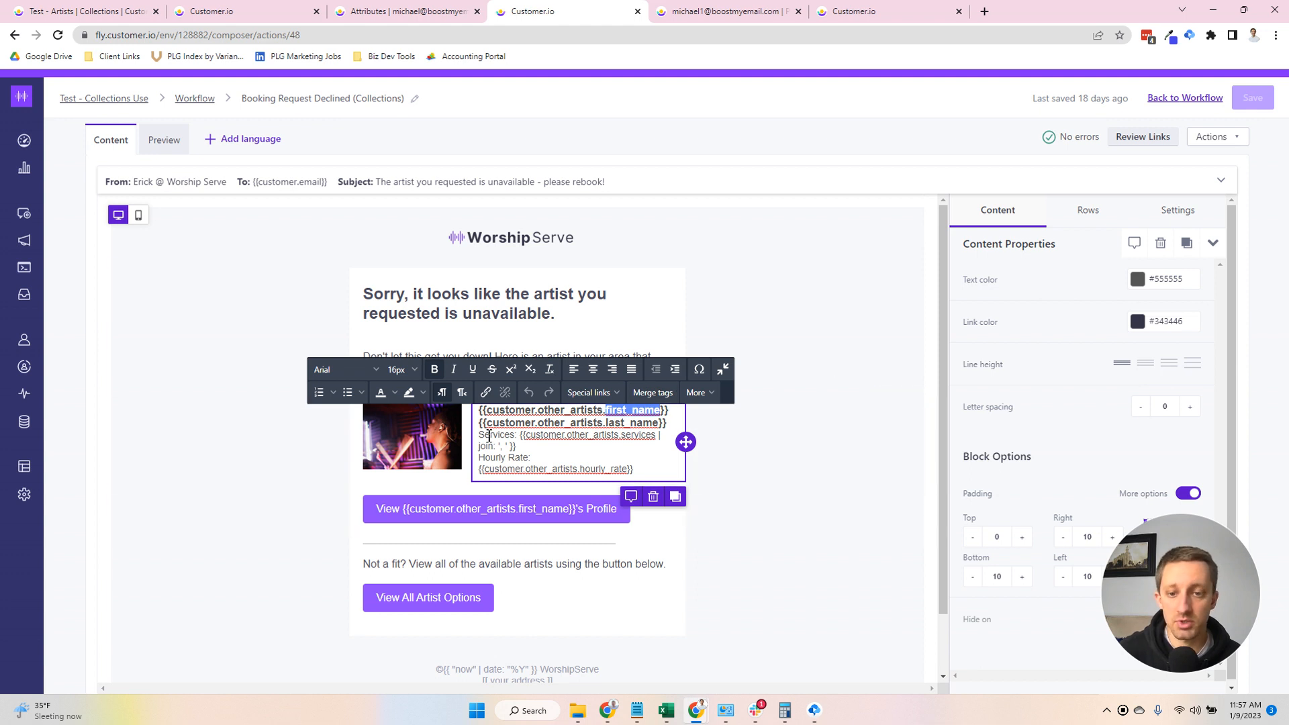
pyautogui.click(816, 391)
pyautogui.click(816, 391)
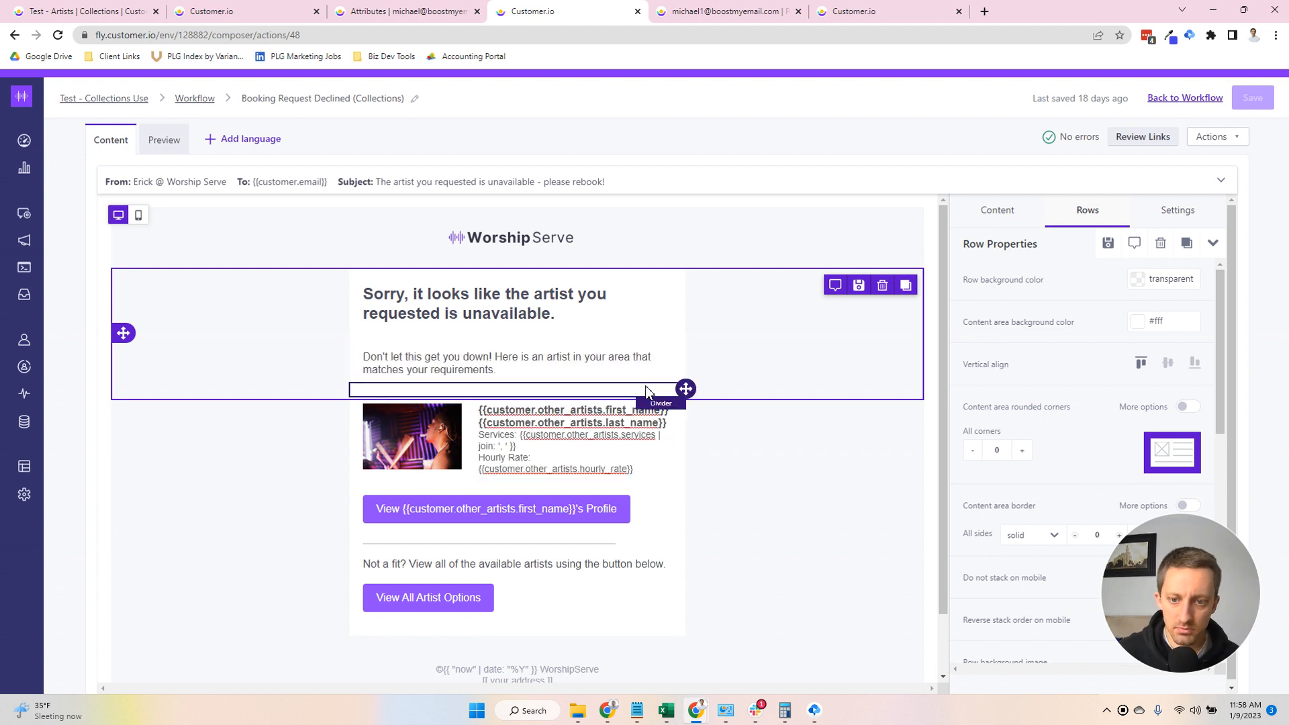
# - Inspect the email's dynamic artist image, profile button and the full set of other_artists tags in the text block
pyautogui.click(408, 460)
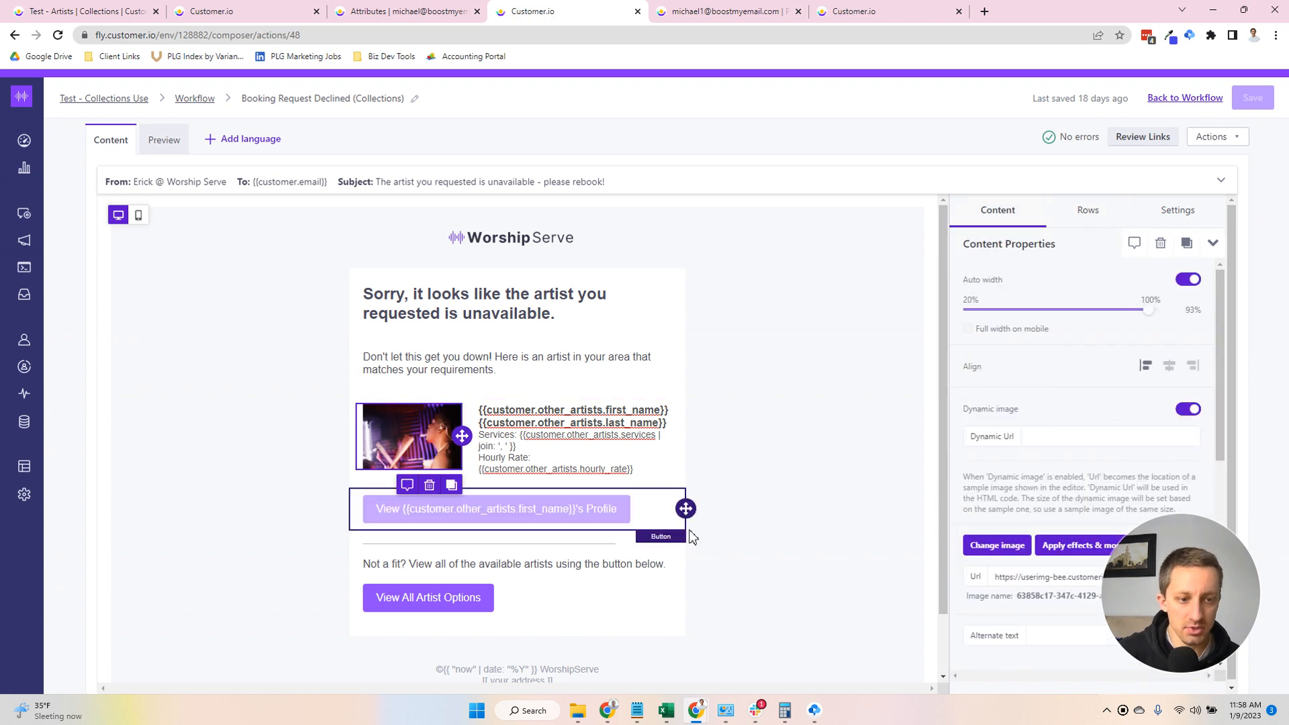
pyautogui.click(524, 418)
pyautogui.click(518, 508)
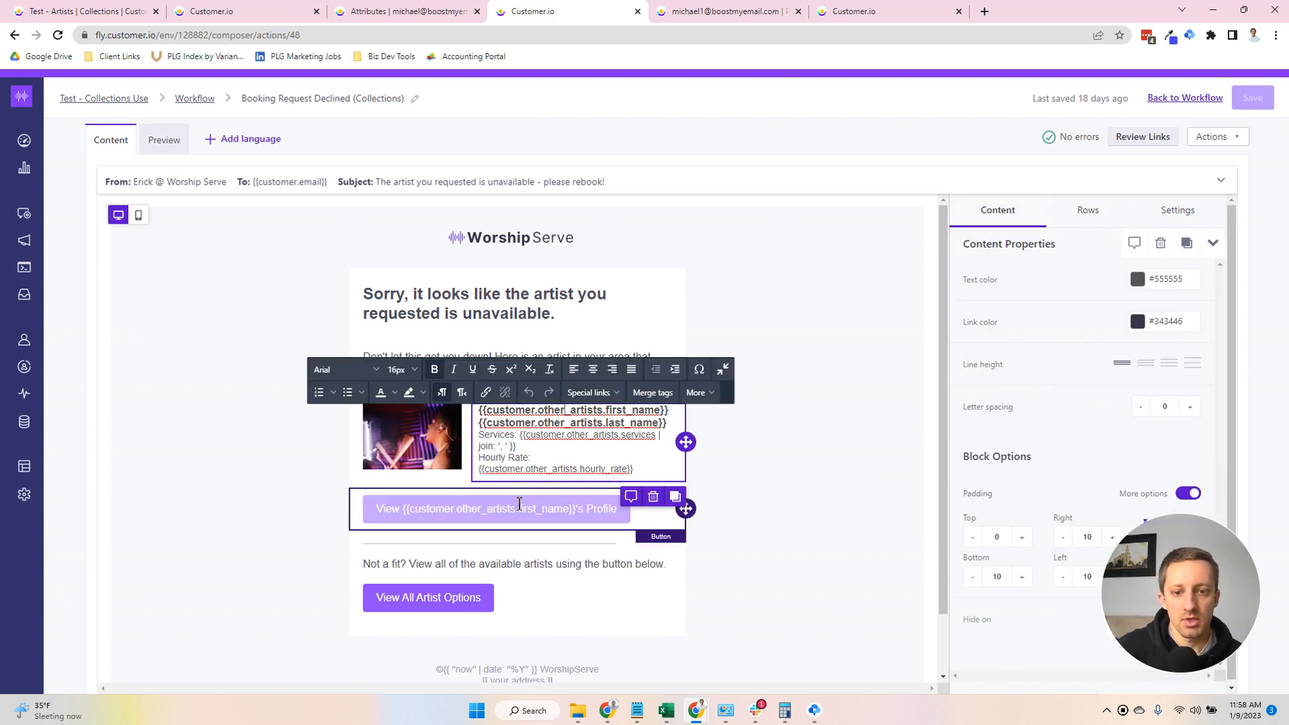
pyautogui.click(649, 421)
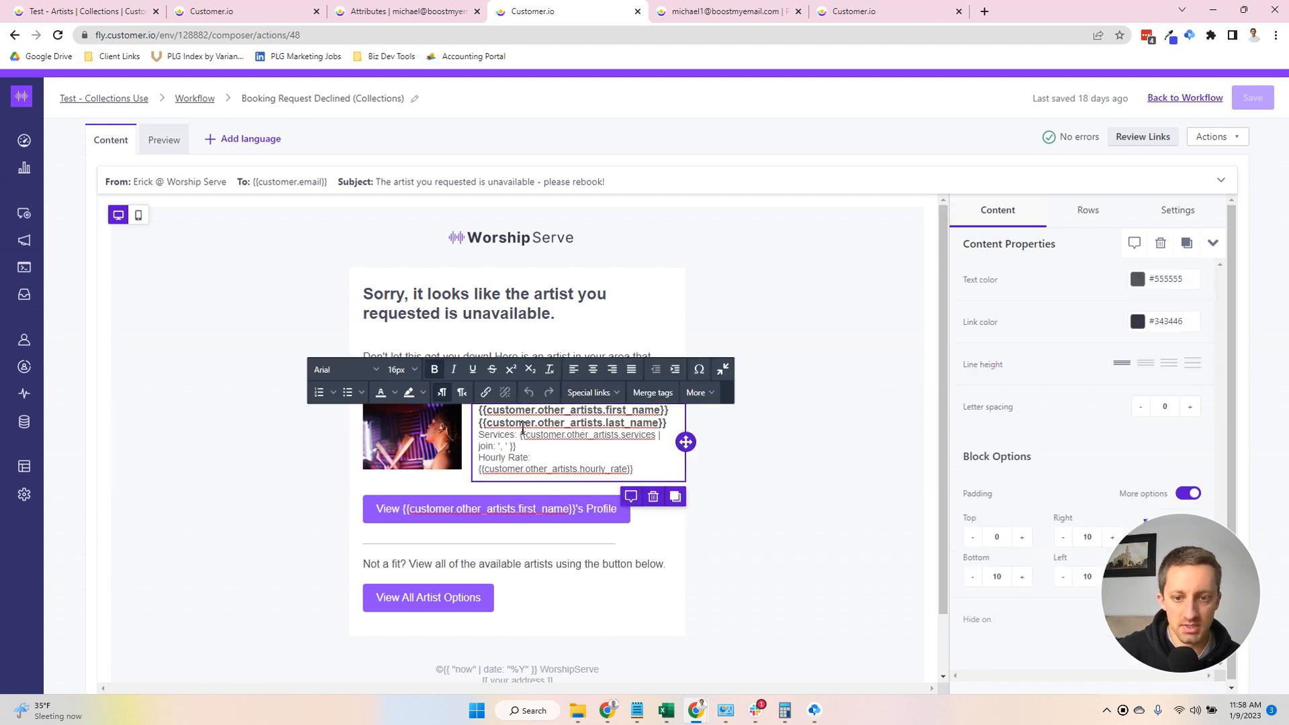
pyautogui.moveTo(479, 411); pyautogui.dragTo(641, 471)
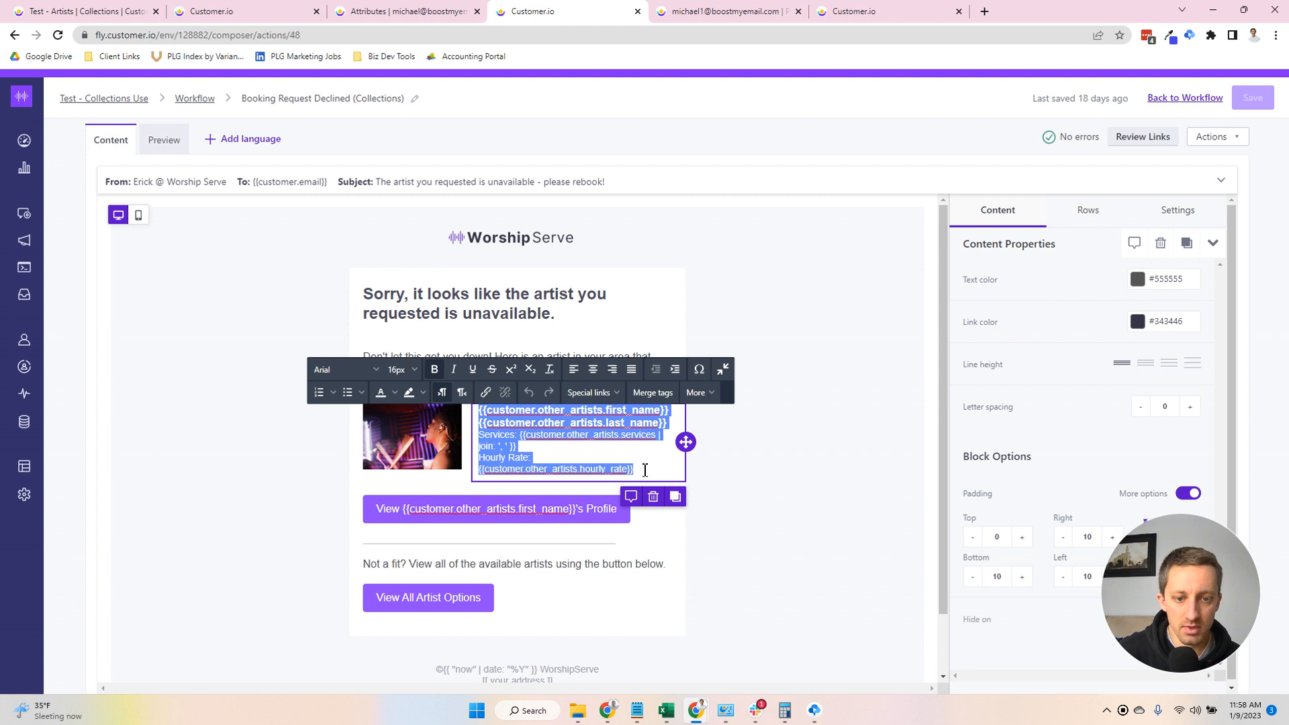
# - Preview the Booking Request Declined email and compare the sample person's other_artists data with the rendered artist details
pyautogui.click(180, 149)
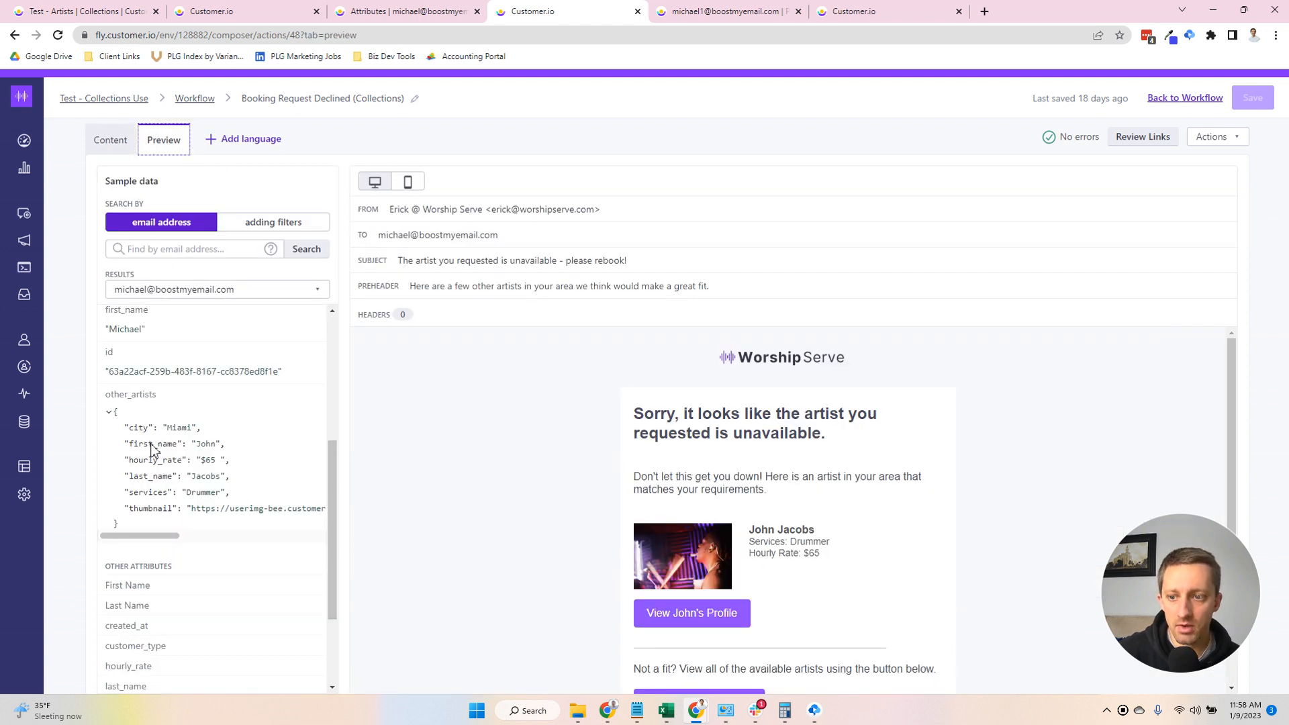
pyautogui.moveTo(124, 428); pyautogui.dragTo(290, 527)
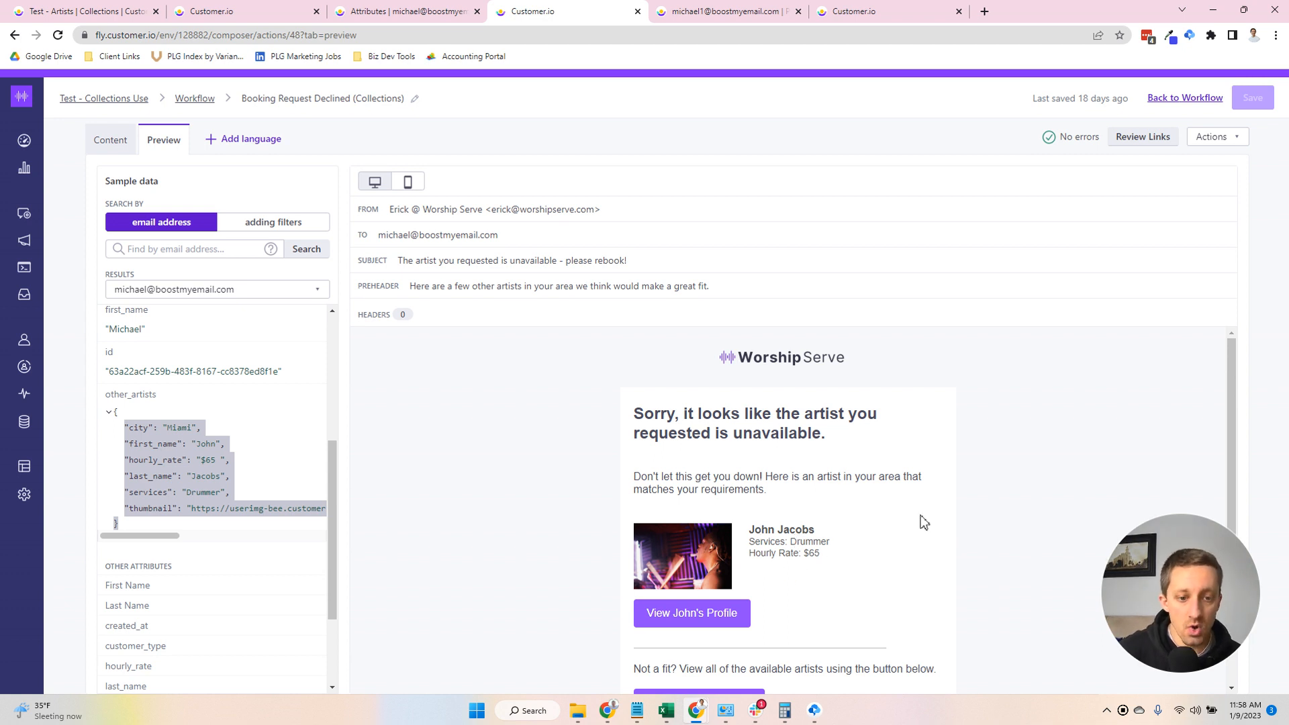
pyautogui.click(199, 459)
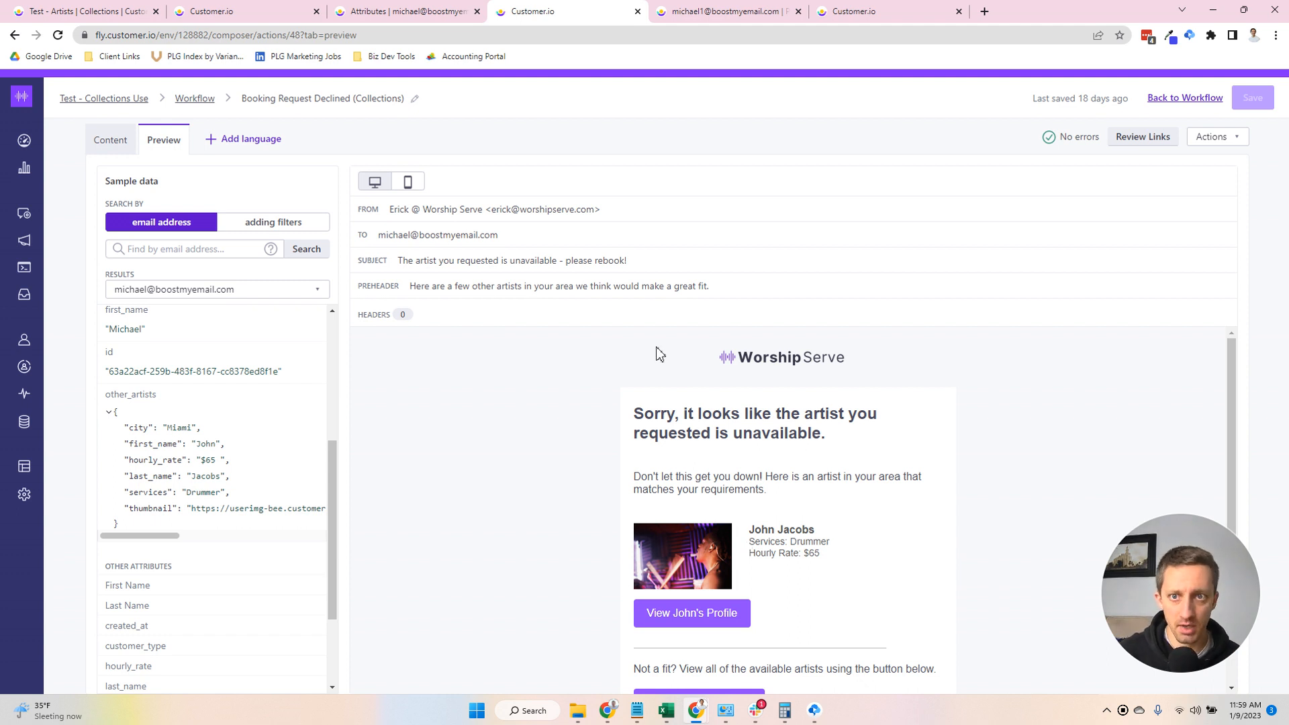
# - In the Test - Artist Collection query, change the result limit to a specific number, keeping the limit of 10
pyautogui.click(206, 15)
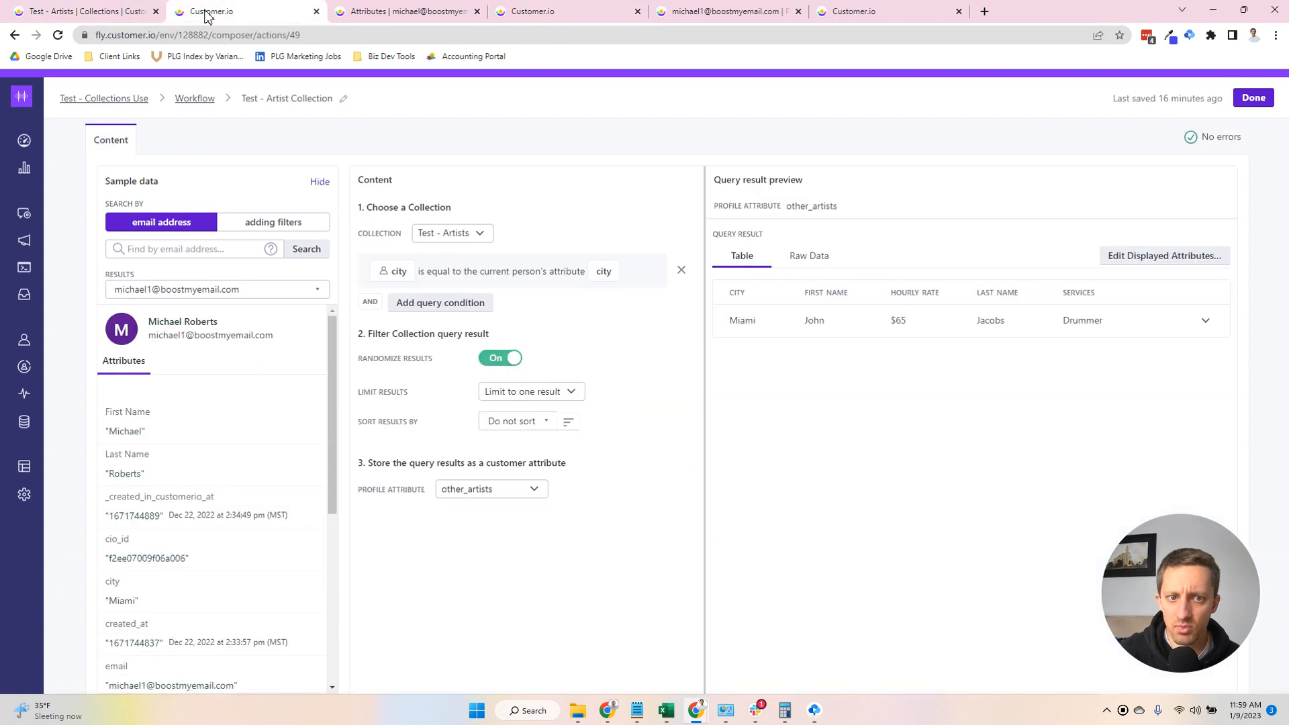
pyautogui.click(547, 396)
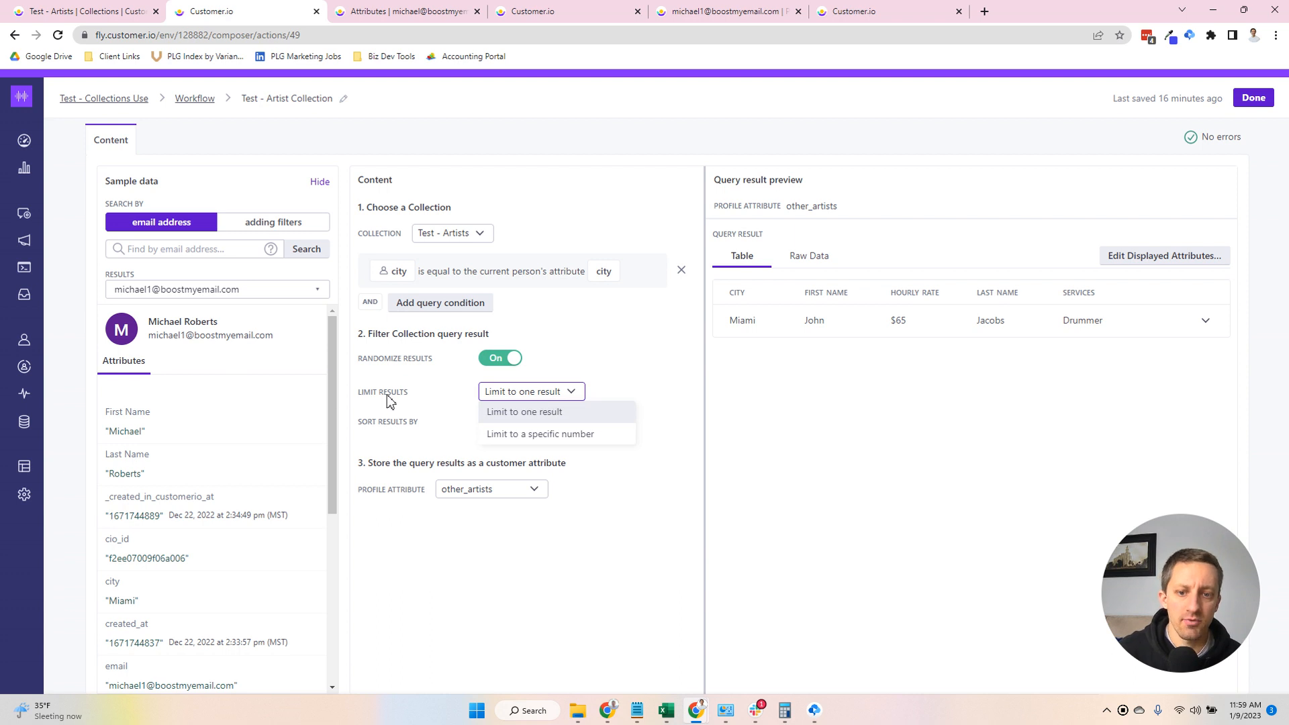
pyautogui.click(553, 435)
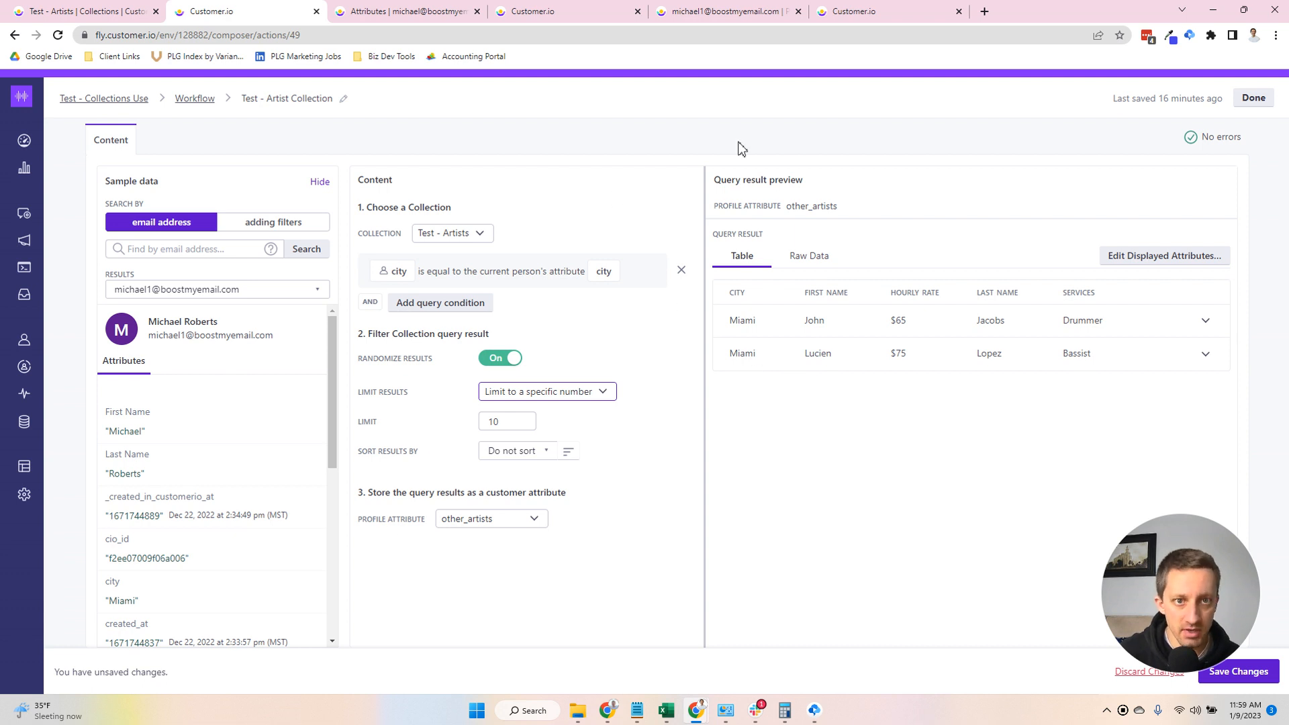
# - Examine the two artist entries in the other_artists array on the second person's profile
pyautogui.click(693, 12)
pyautogui.scroll(-2, 537, 315)
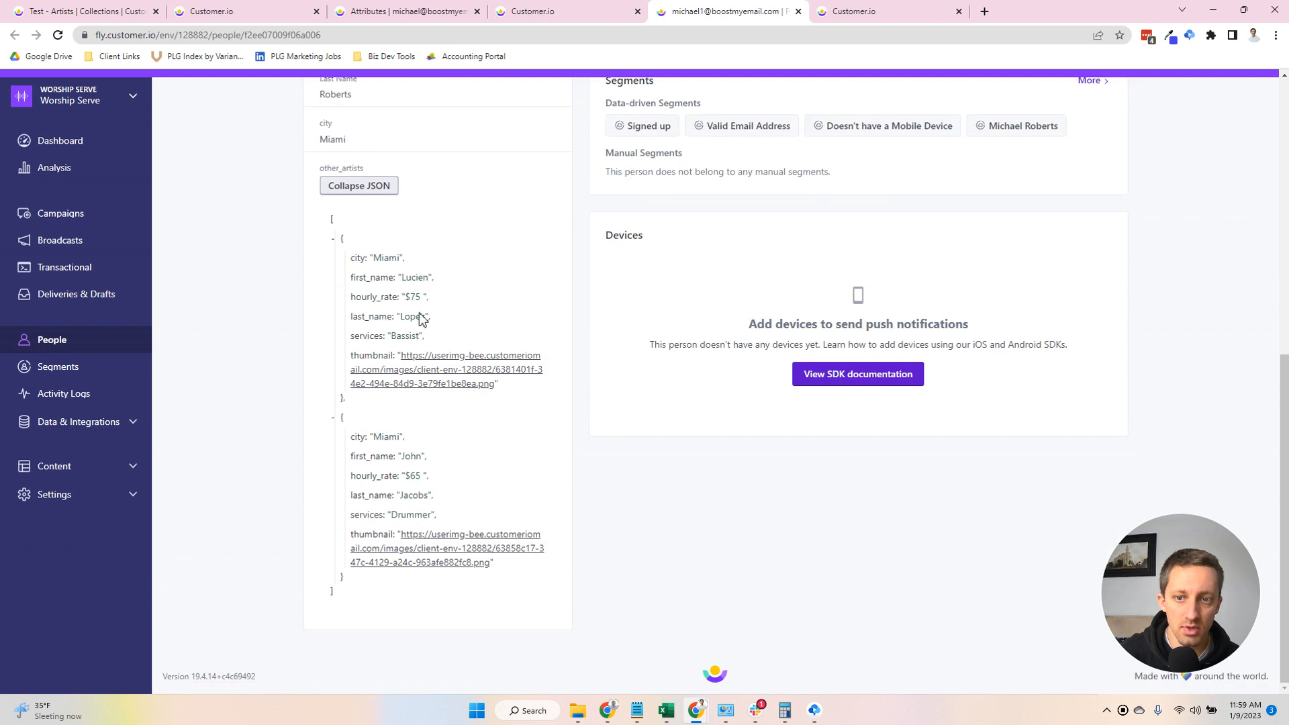
pyautogui.moveTo(367, 397); pyautogui.dragTo(336, 249)
pyautogui.moveTo(401, 580); pyautogui.dragTo(339, 431)
pyautogui.click(347, 423)
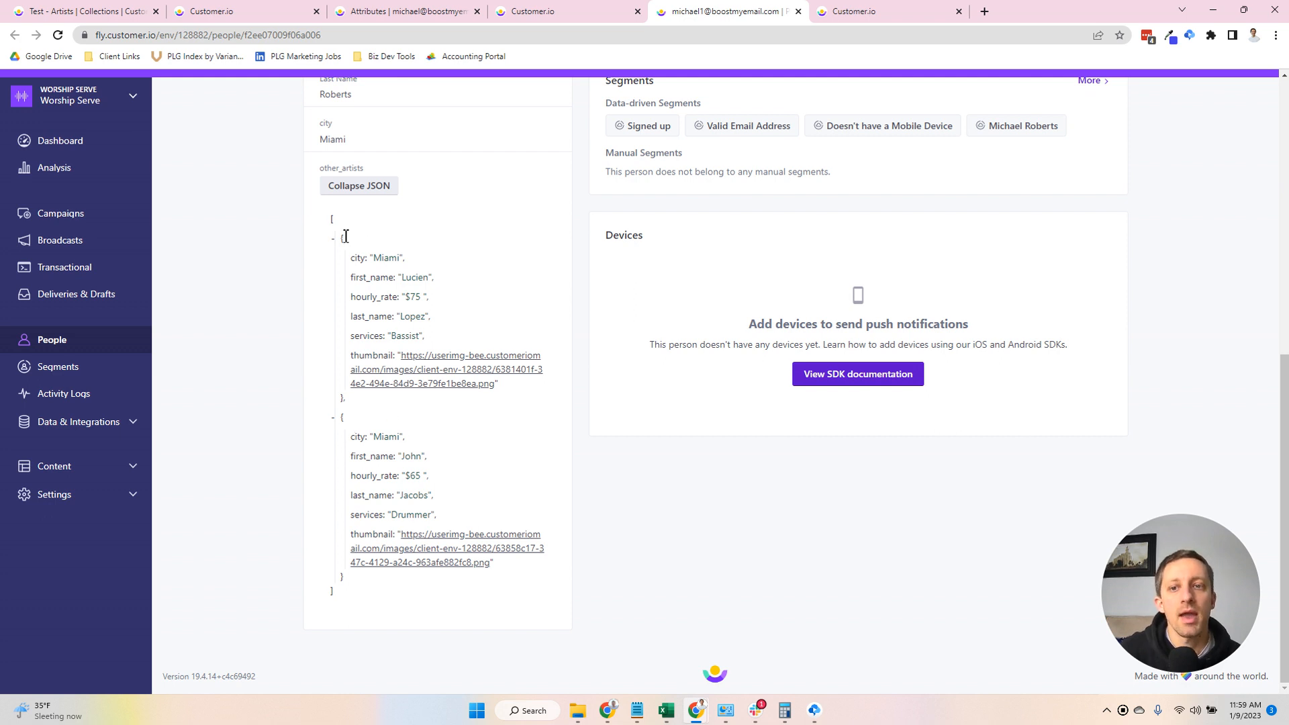
pyautogui.moveTo(341, 240); pyautogui.dragTo(365, 400)
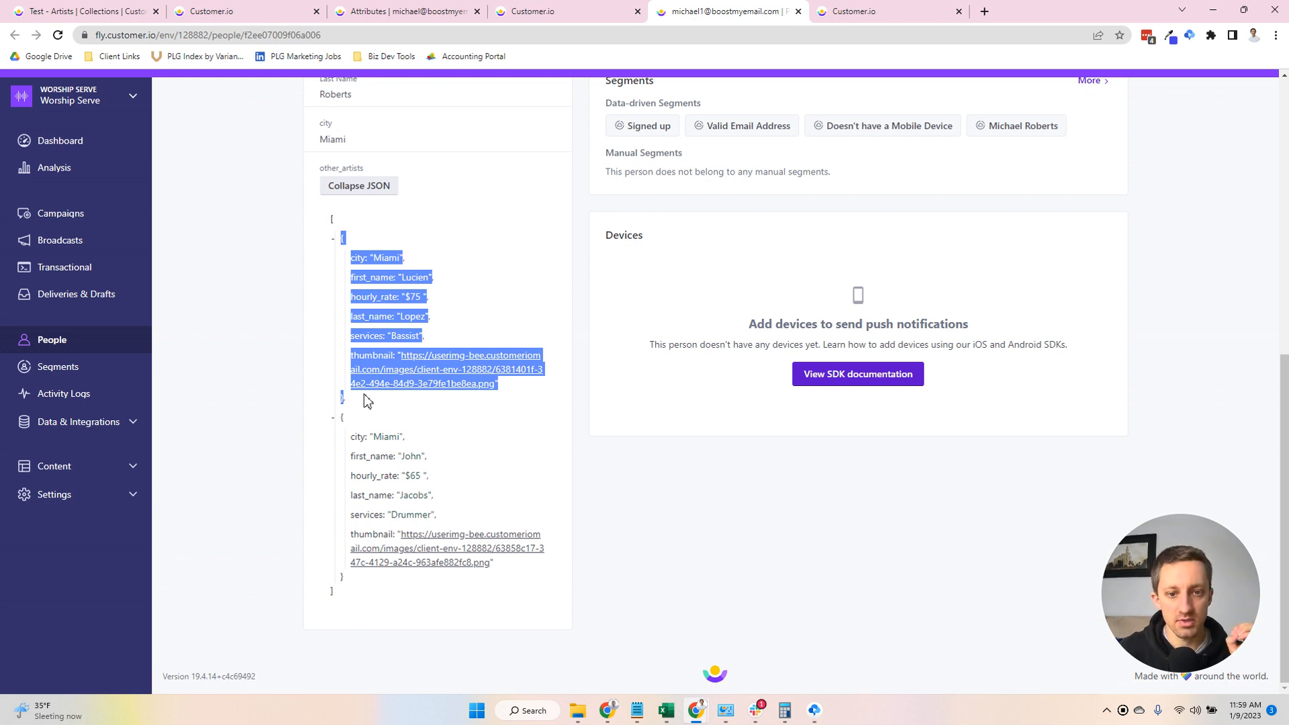
# - Open the TEST - Multiple Artists email and examine the other_artists[0] index in the first artist block's if condition
pyautogui.click(916, 11)
pyautogui.click(585, 481)
pyautogui.click(858, 388)
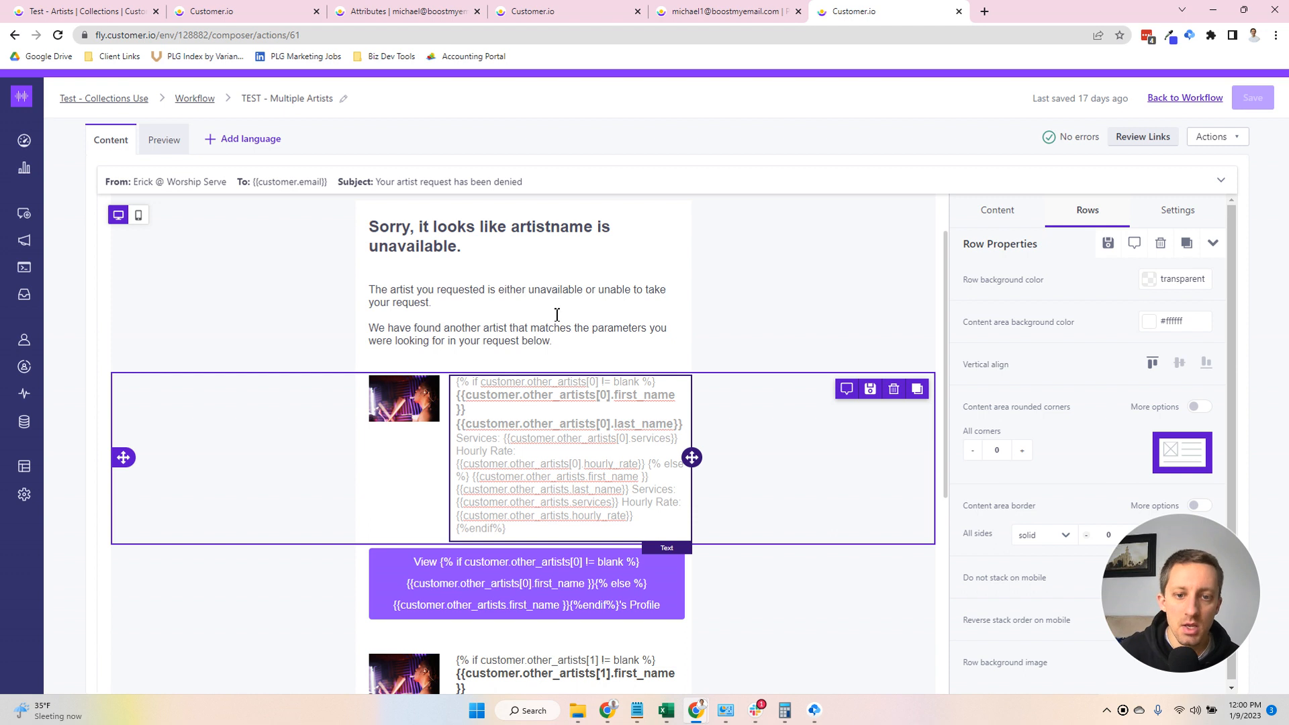
pyautogui.click(460, 390)
pyautogui.click(639, 383)
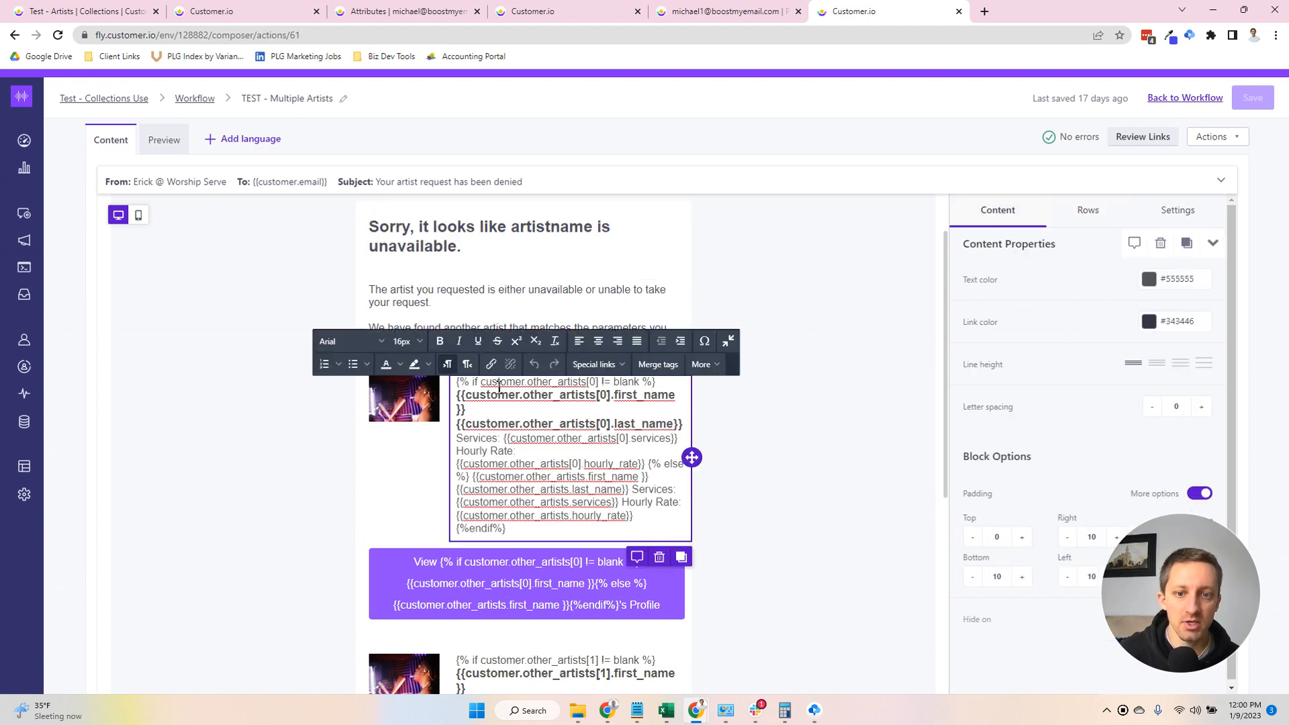
pyautogui.moveTo(527, 388); pyautogui.dragTo(585, 388)
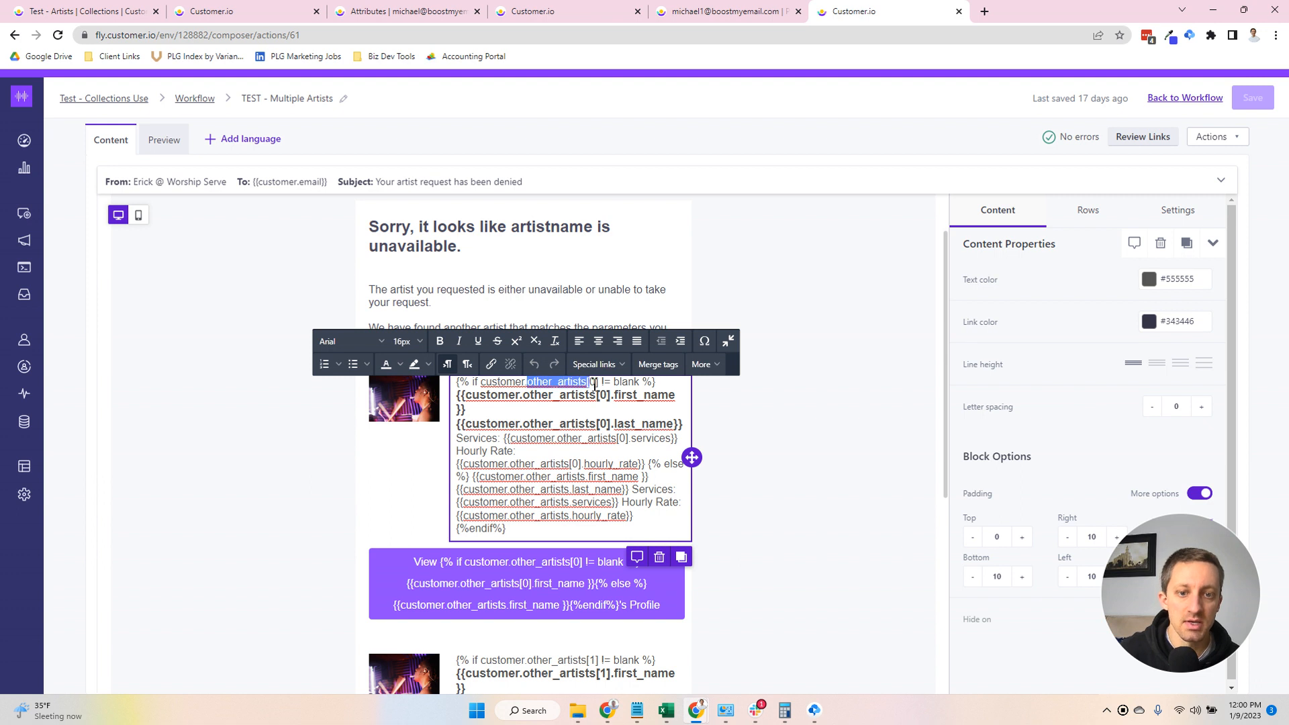
pyautogui.click(599, 383)
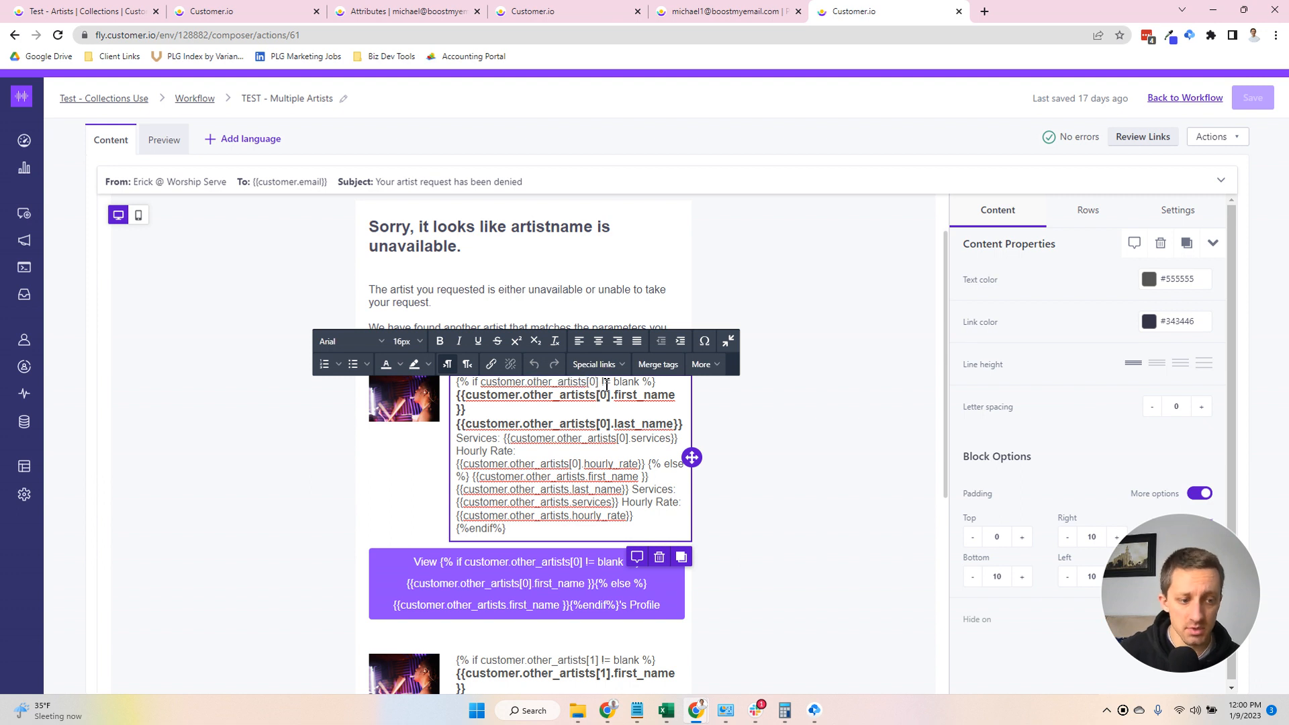
pyautogui.moveTo(597, 382); pyautogui.dragTo(588, 384)
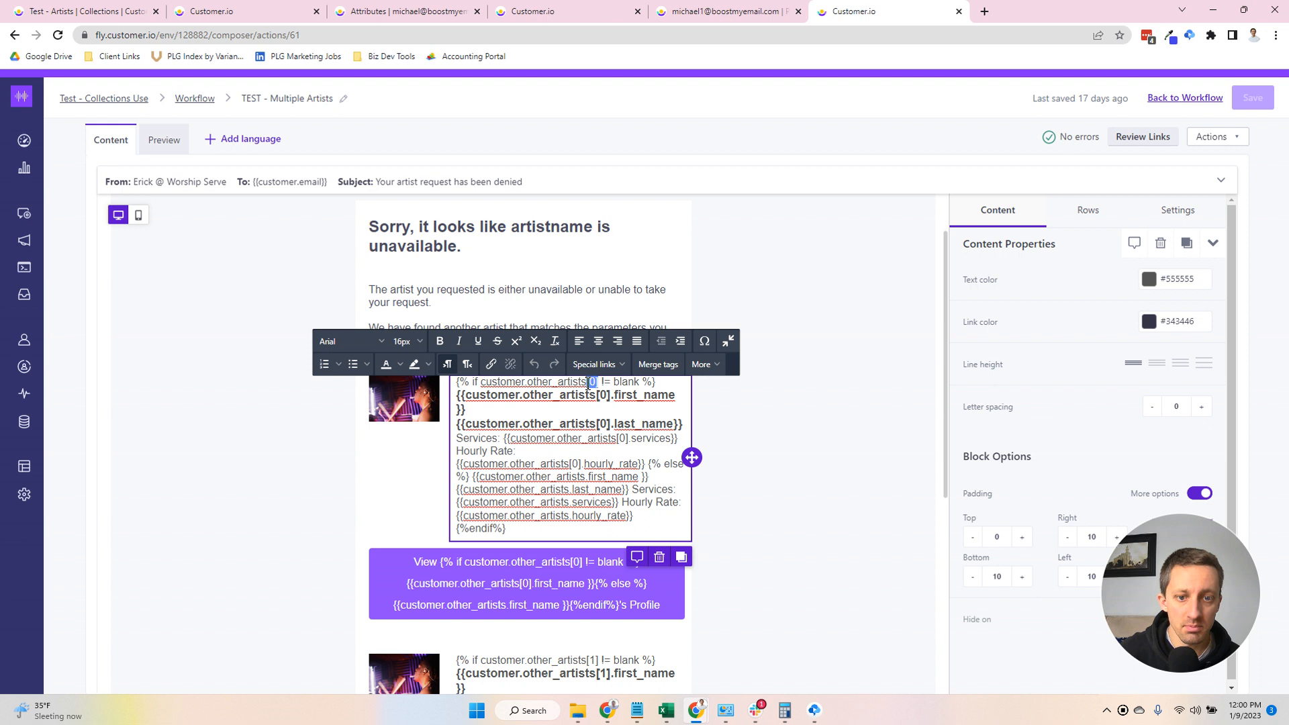
# - Examine the [0] index in the first artist block's first_name and last_name tags and its services and hourly rate lines
pyautogui.click(596, 382)
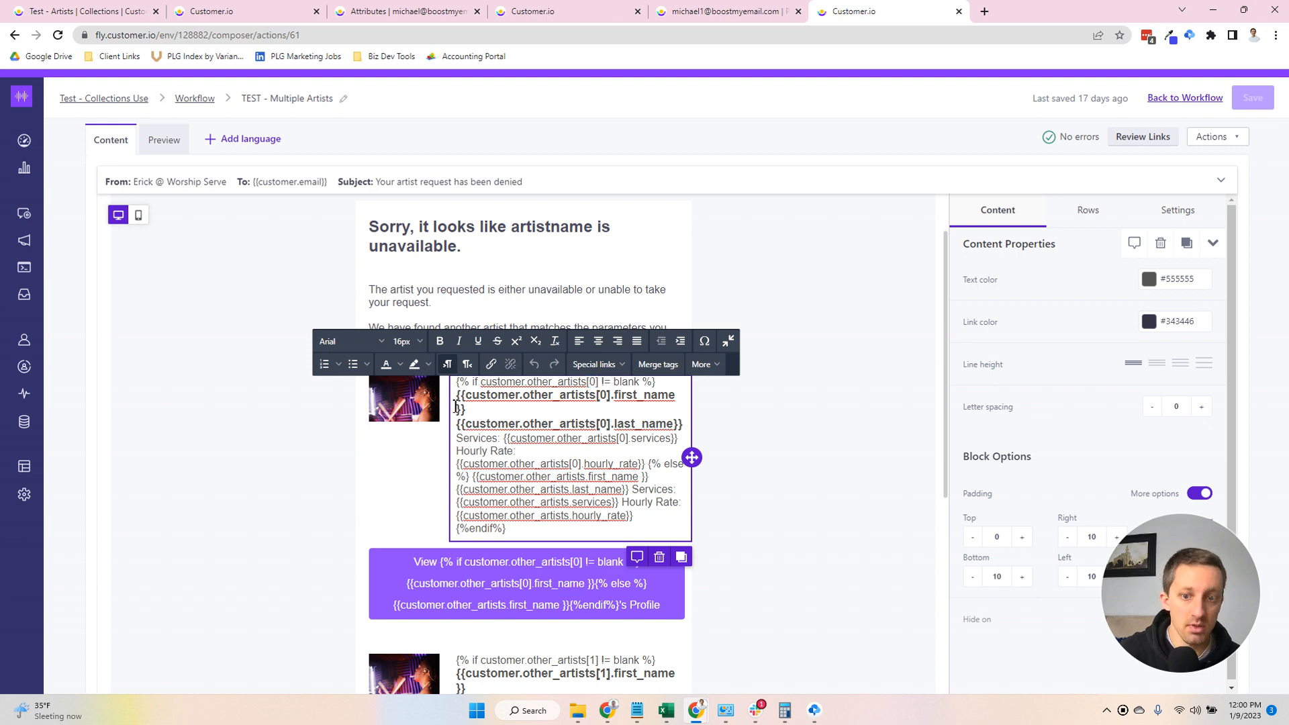
pyautogui.moveTo(457, 395); pyautogui.dragTo(526, 469)
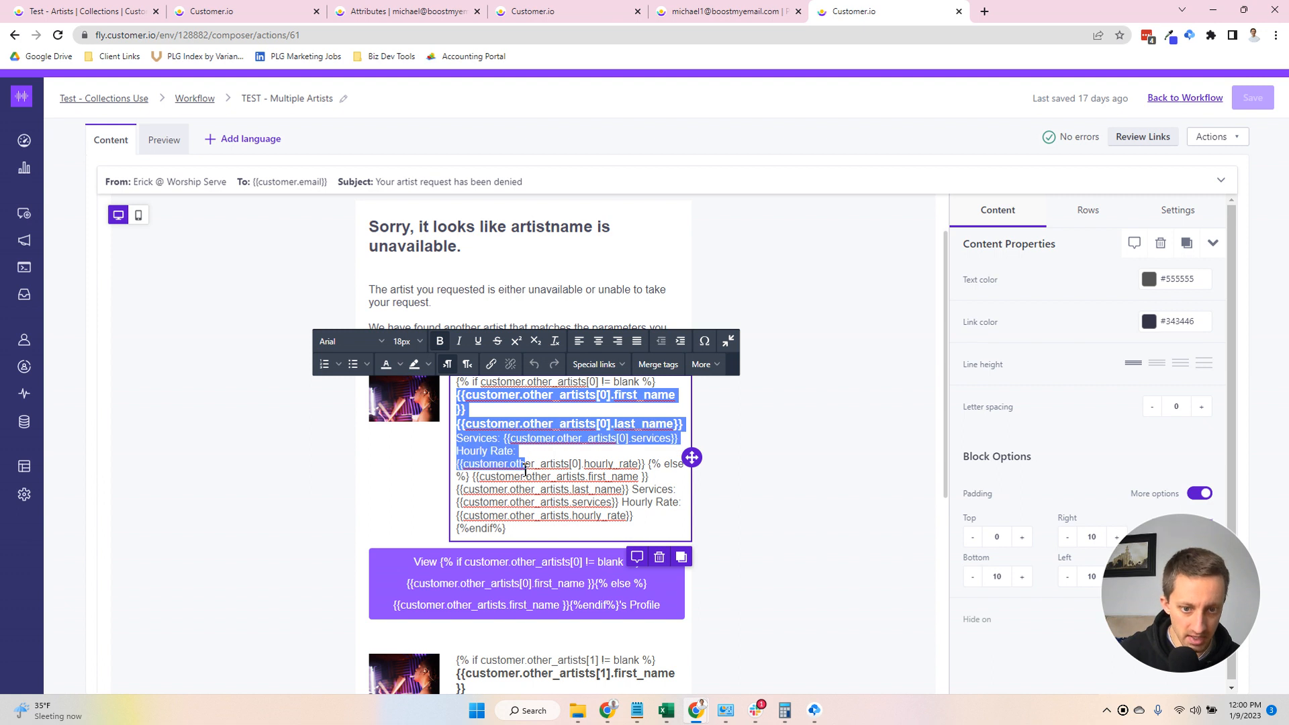
pyautogui.click(538, 430)
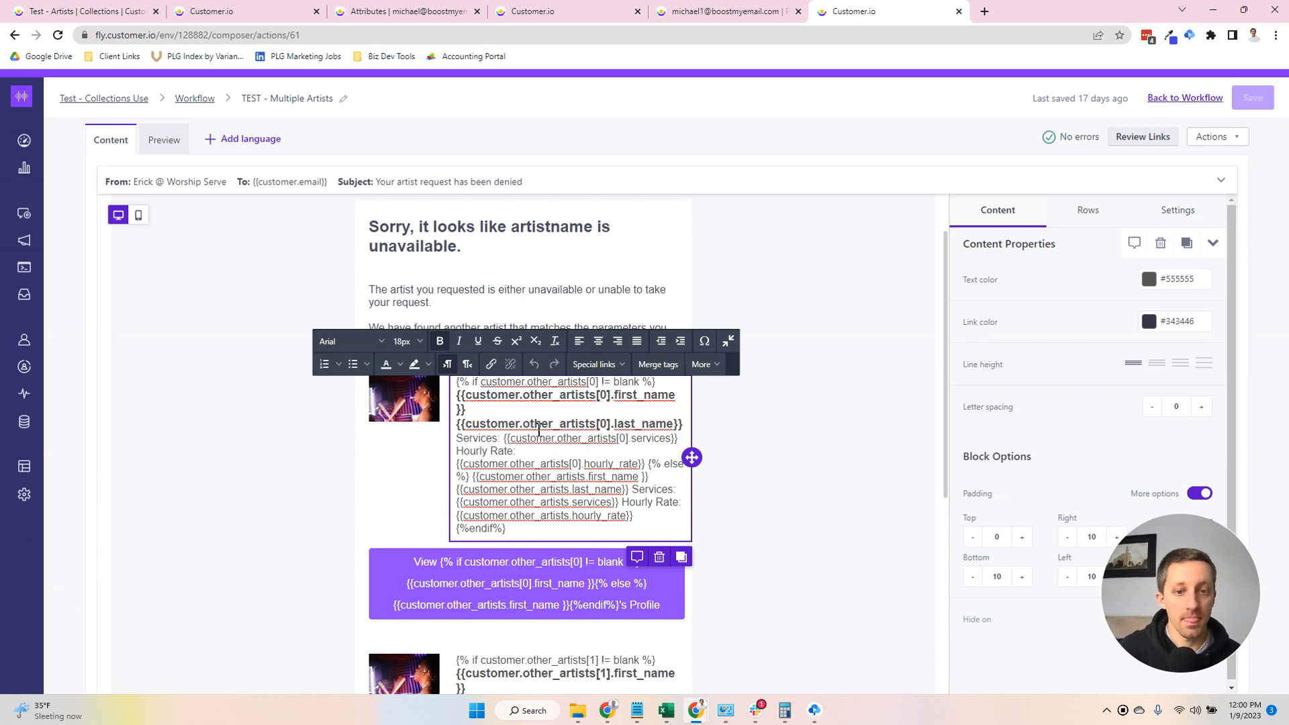
pyautogui.moveTo(587, 383); pyautogui.dragTo(612, 401)
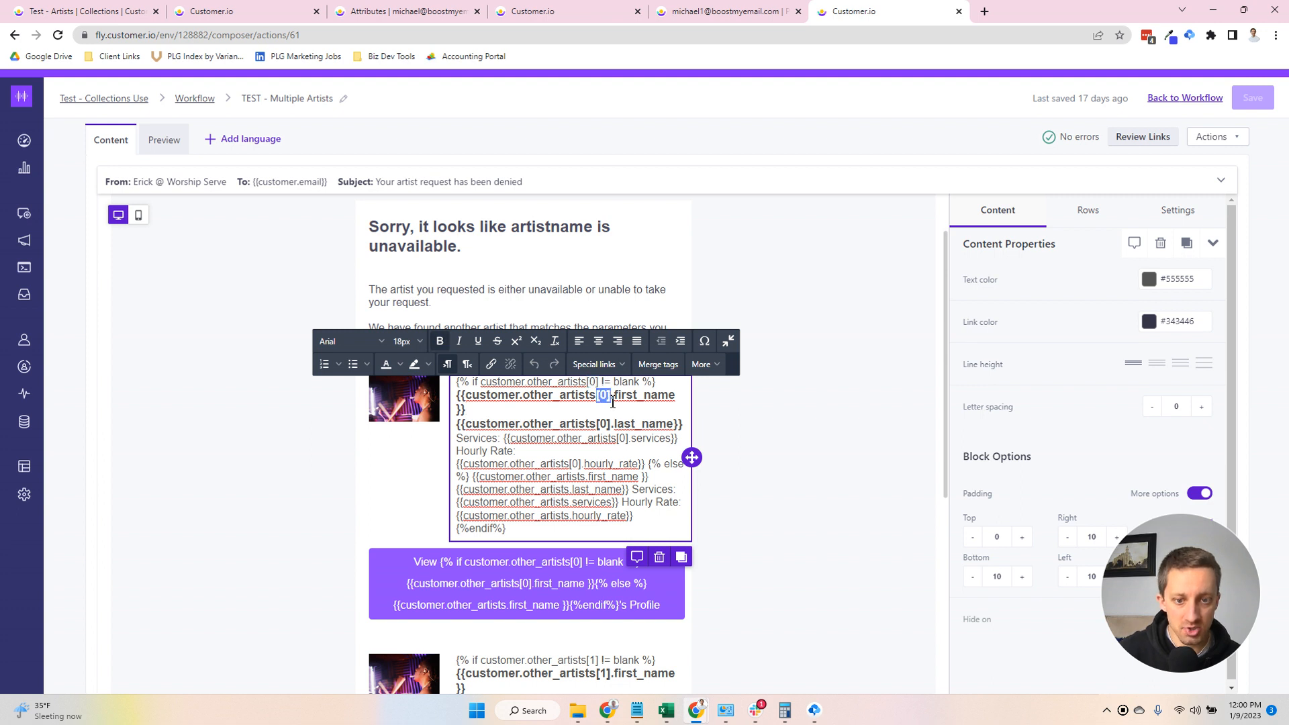
pyautogui.moveTo(609, 423); pyautogui.dragTo(612, 422)
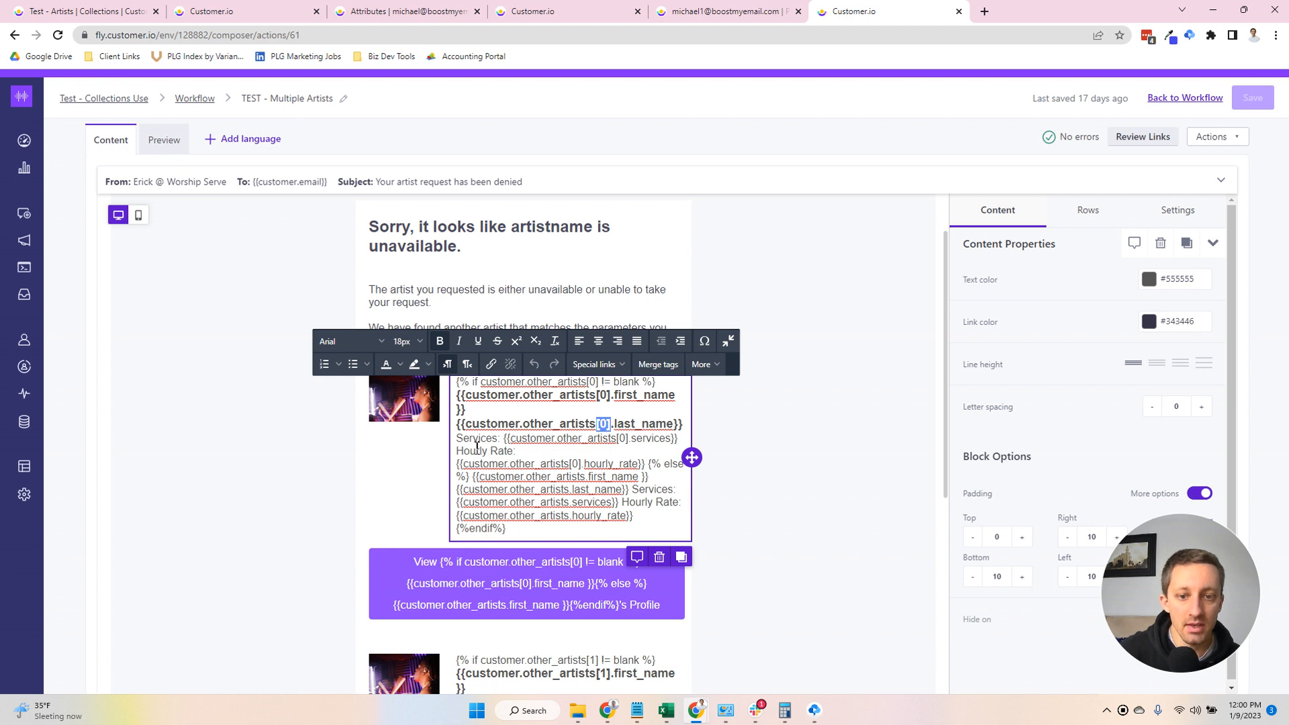
pyautogui.click(633, 397)
pyautogui.click(478, 449)
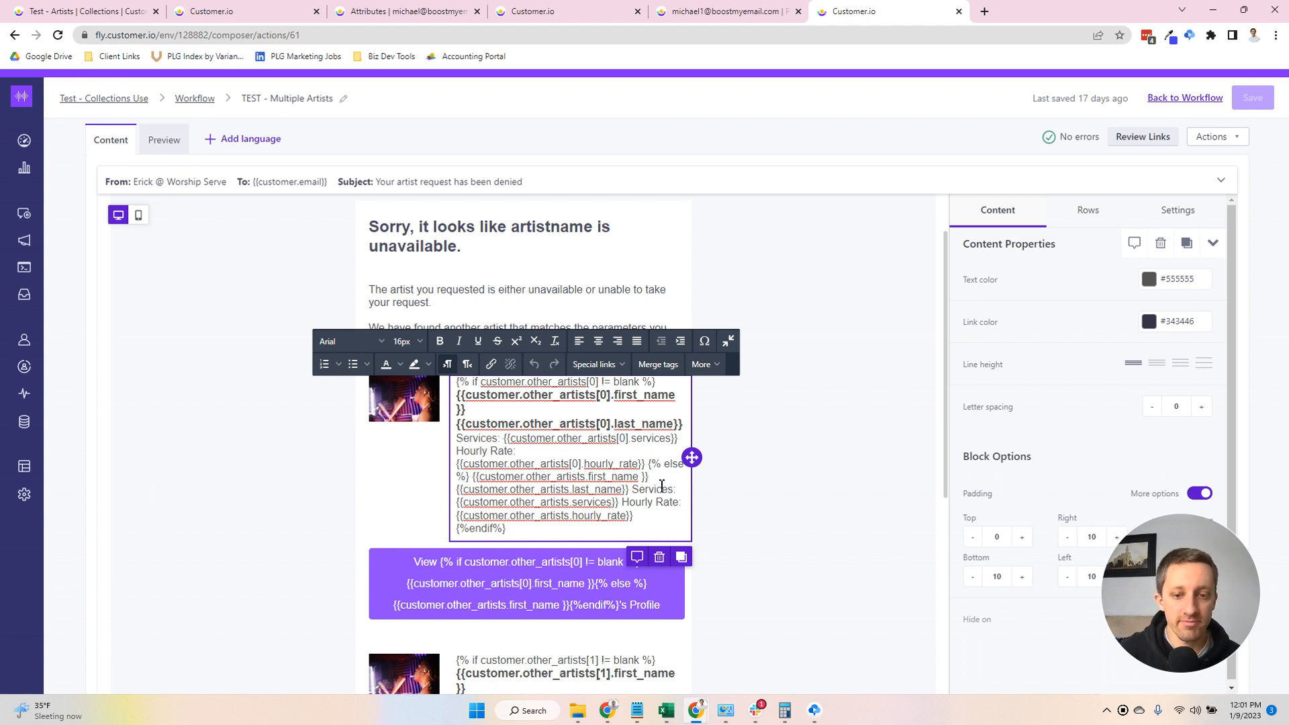
# - Compare the first artist block's unindexed else branch with the artist tags in the Booking Request Declined (Collections) email
pyautogui.moveTo(478, 479); pyautogui.dragTo(639, 514)
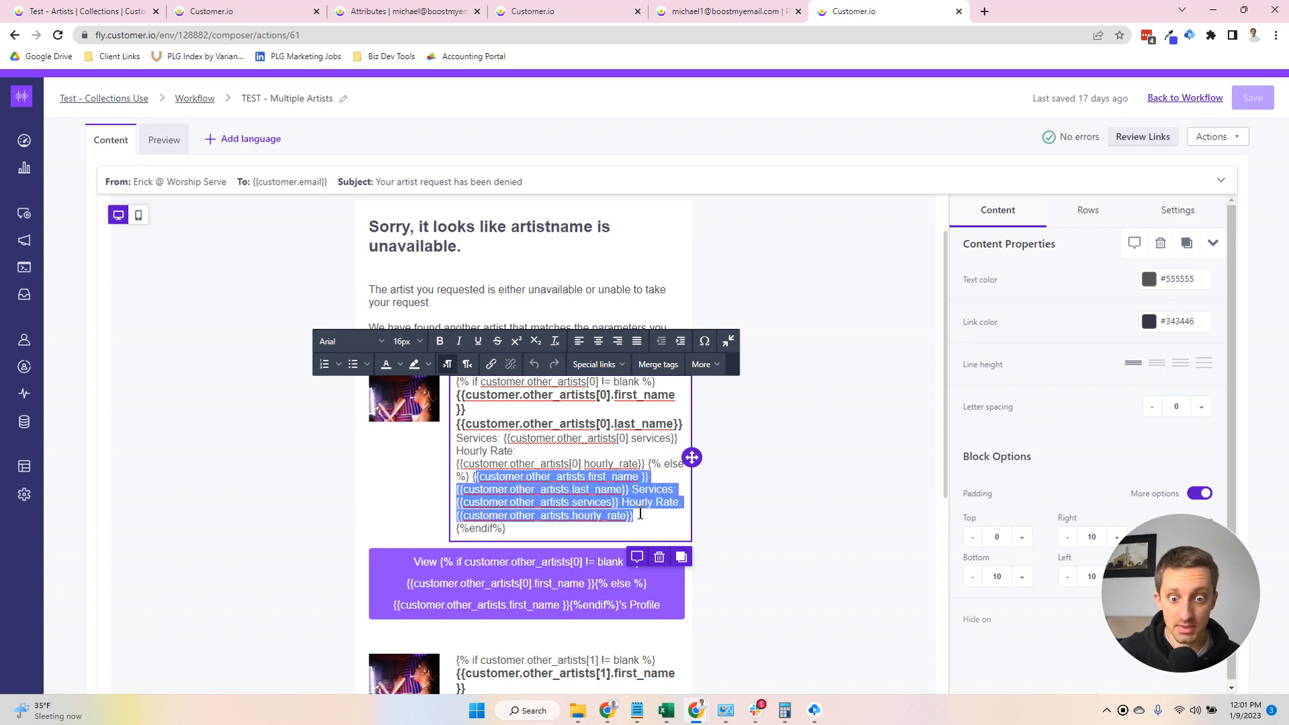
pyautogui.click(504, 483)
pyautogui.moveTo(473, 480); pyautogui.dragTo(638, 519)
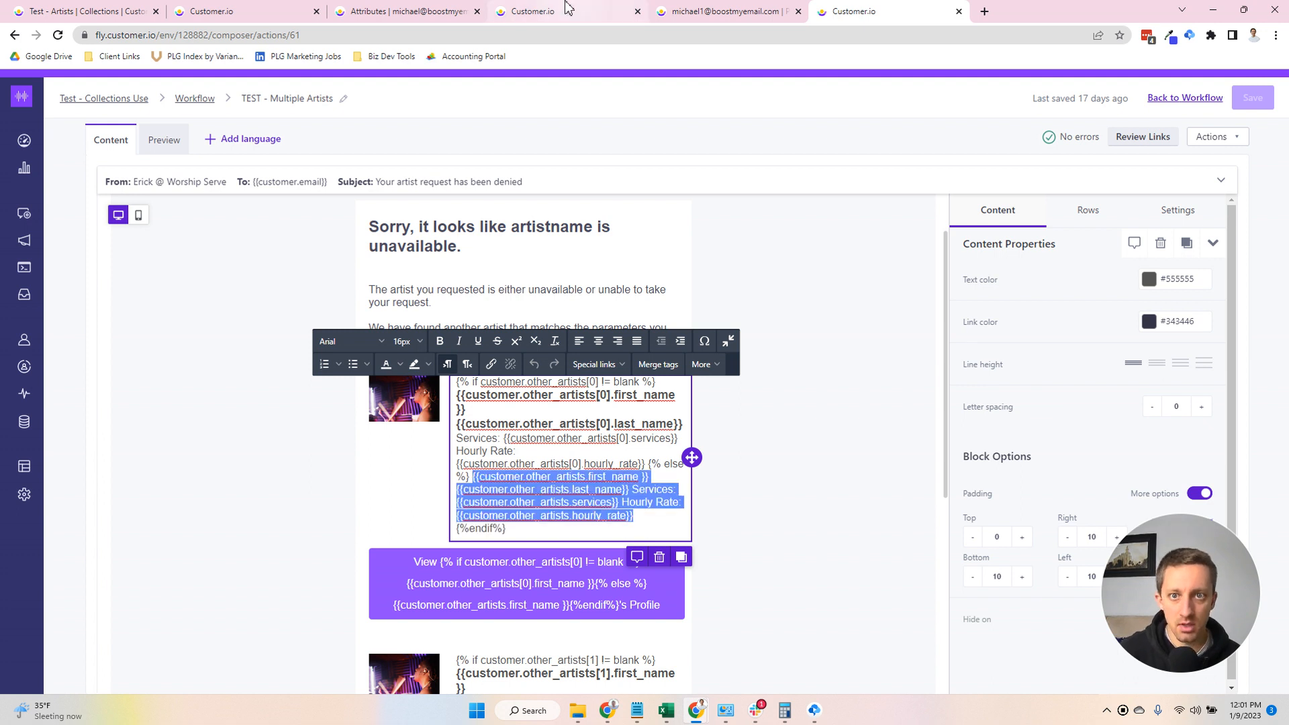
pyautogui.click(532, 10)
pyautogui.click(125, 141)
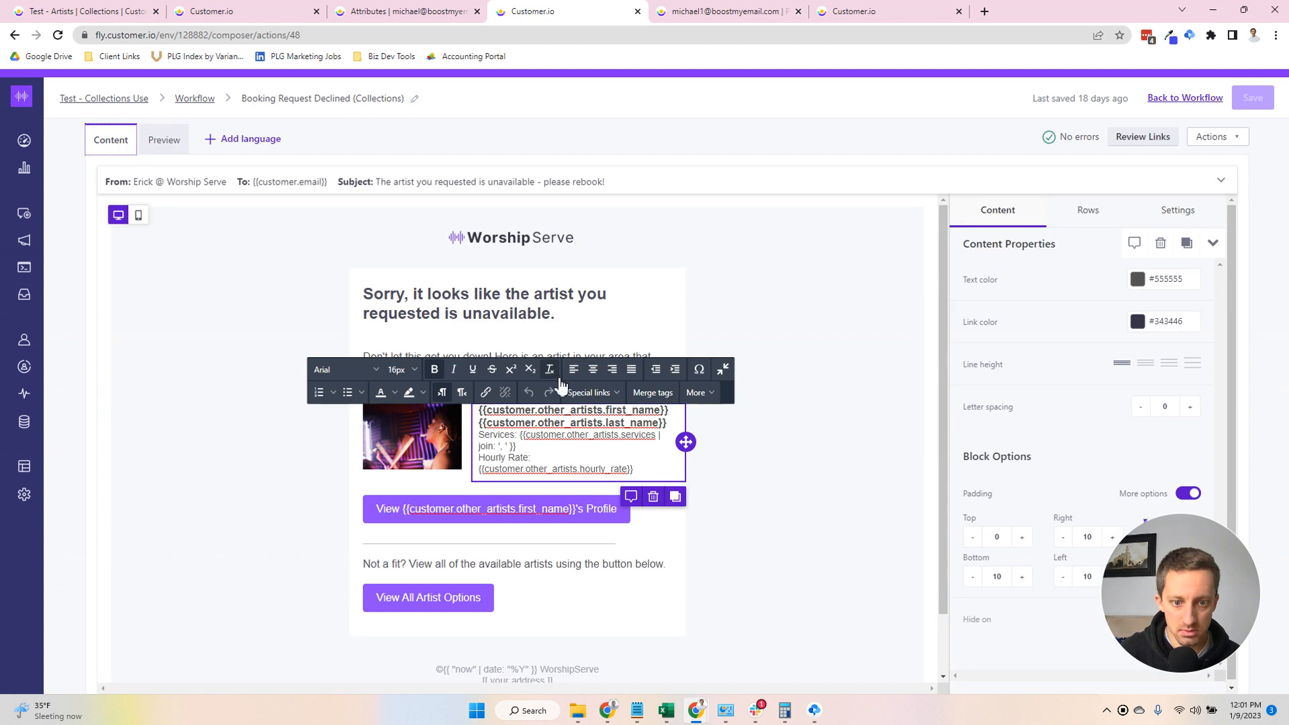
pyautogui.click(929, 15)
pyautogui.click(580, 502)
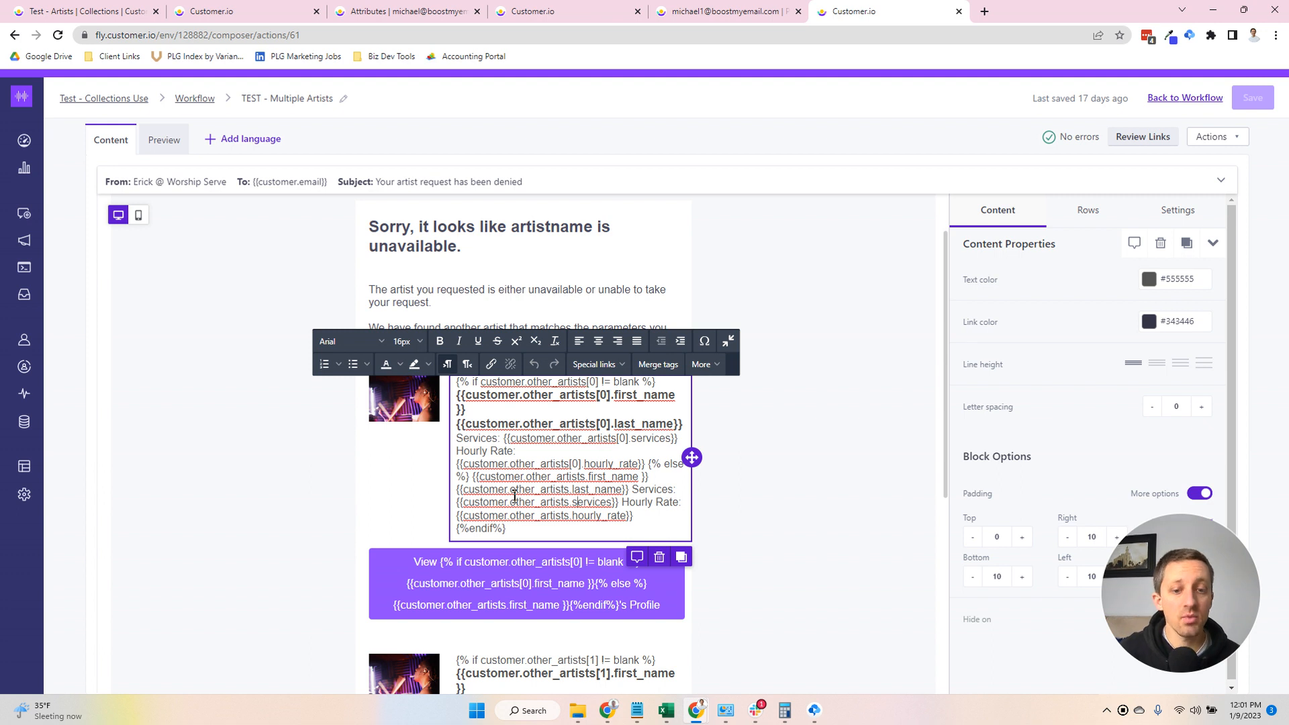
# - Examine the other_artists[1] index in the second artist block's if condition and name tags
pyautogui.scroll(-4, 575, 424)
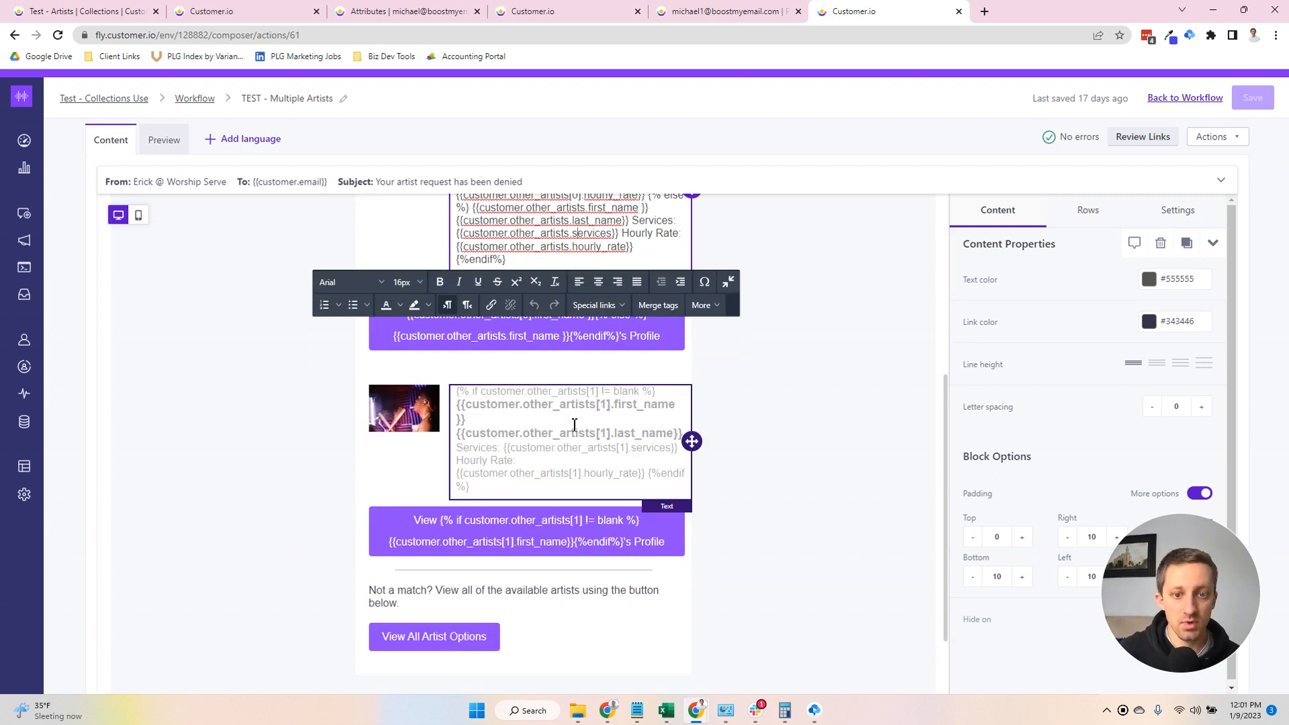
pyautogui.click(577, 422)
pyautogui.moveTo(587, 391); pyautogui.dragTo(599, 390)
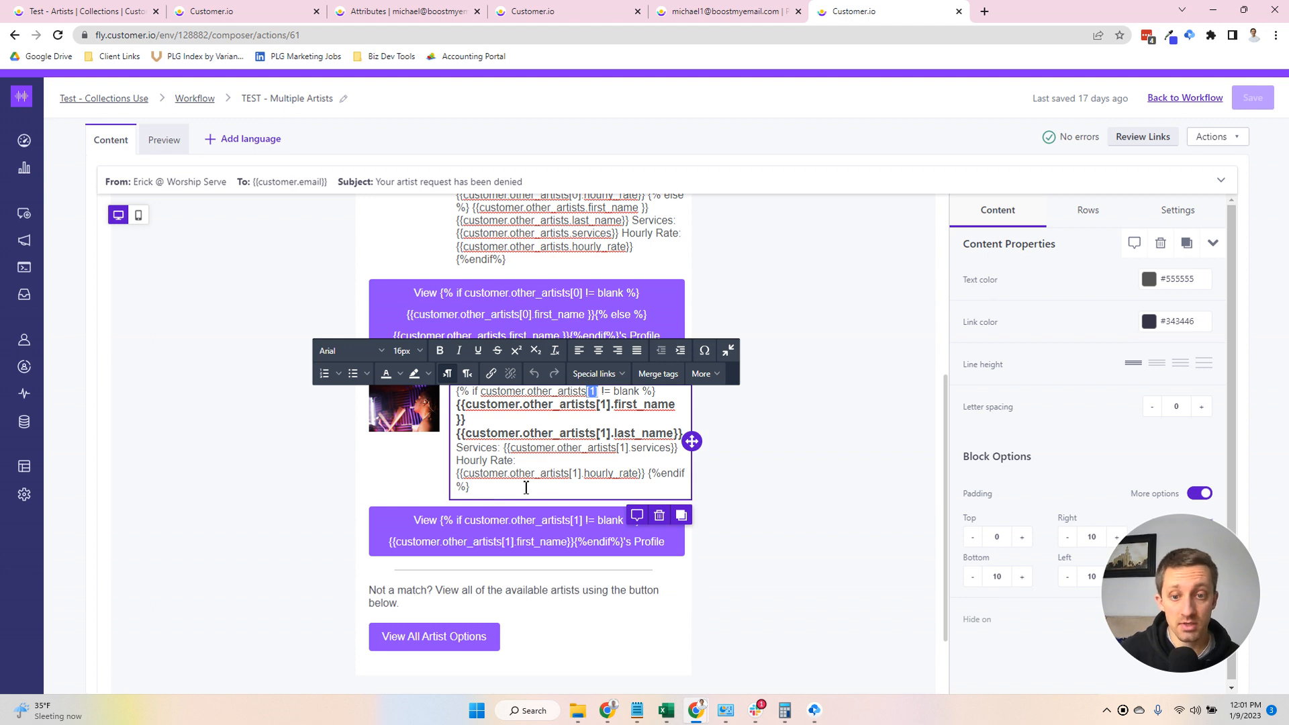
pyautogui.click(516, 421)
pyautogui.moveTo(597, 404); pyautogui.dragTo(614, 434)
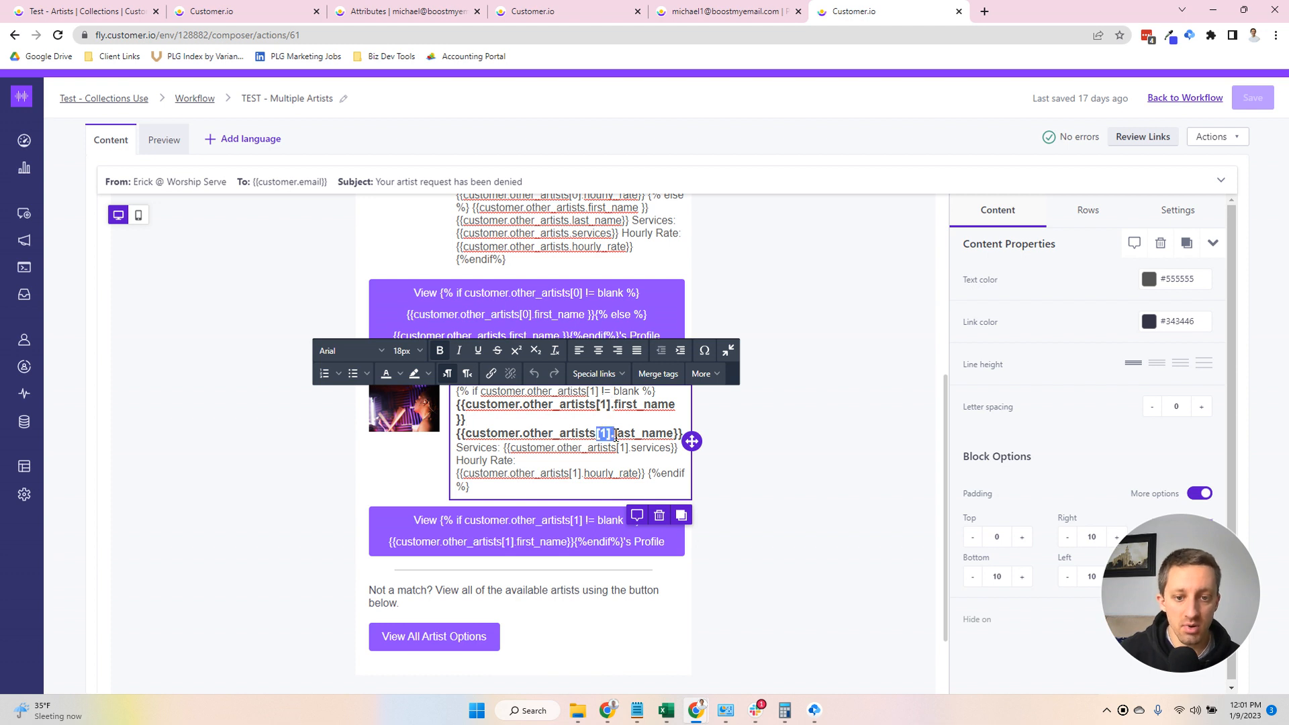
pyautogui.click(620, 435)
pyautogui.click(638, 393)
pyautogui.click(635, 408)
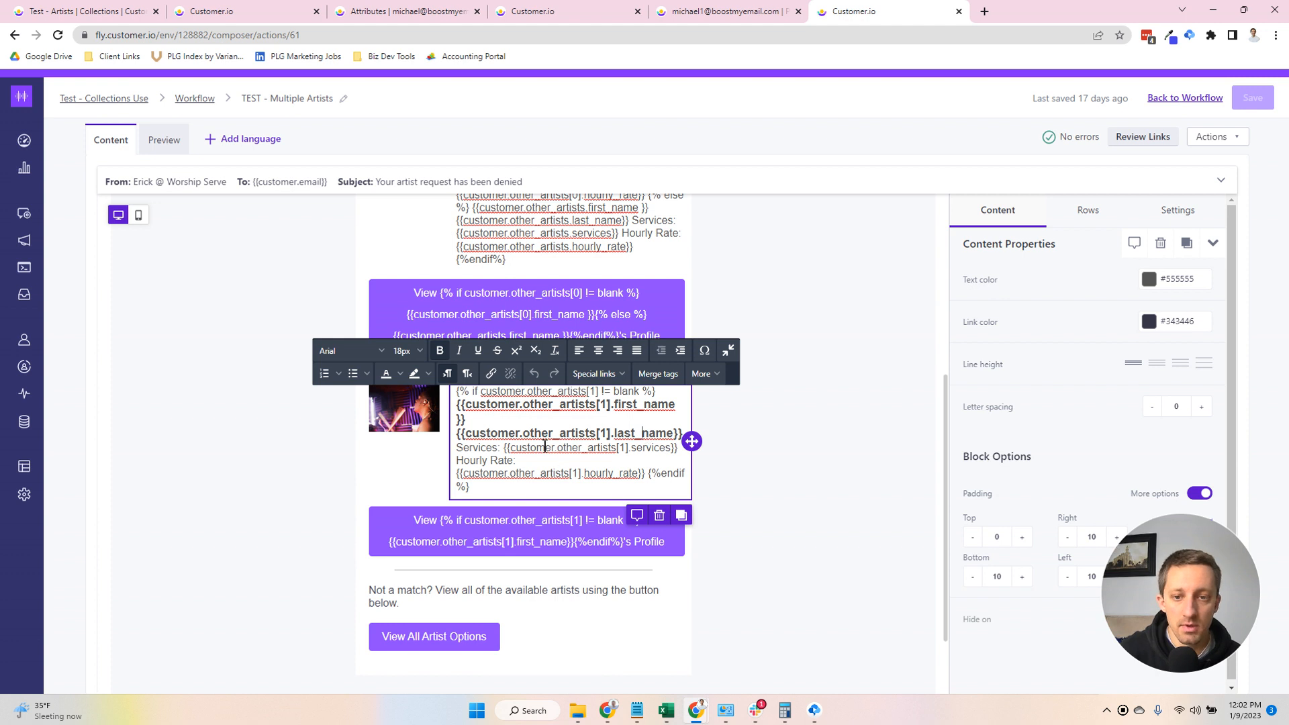
# - Preview the TEST - Multiple Artists email and compare both rendered artists with the sample person's other_artists data
pyautogui.scroll(1, 529, 443)
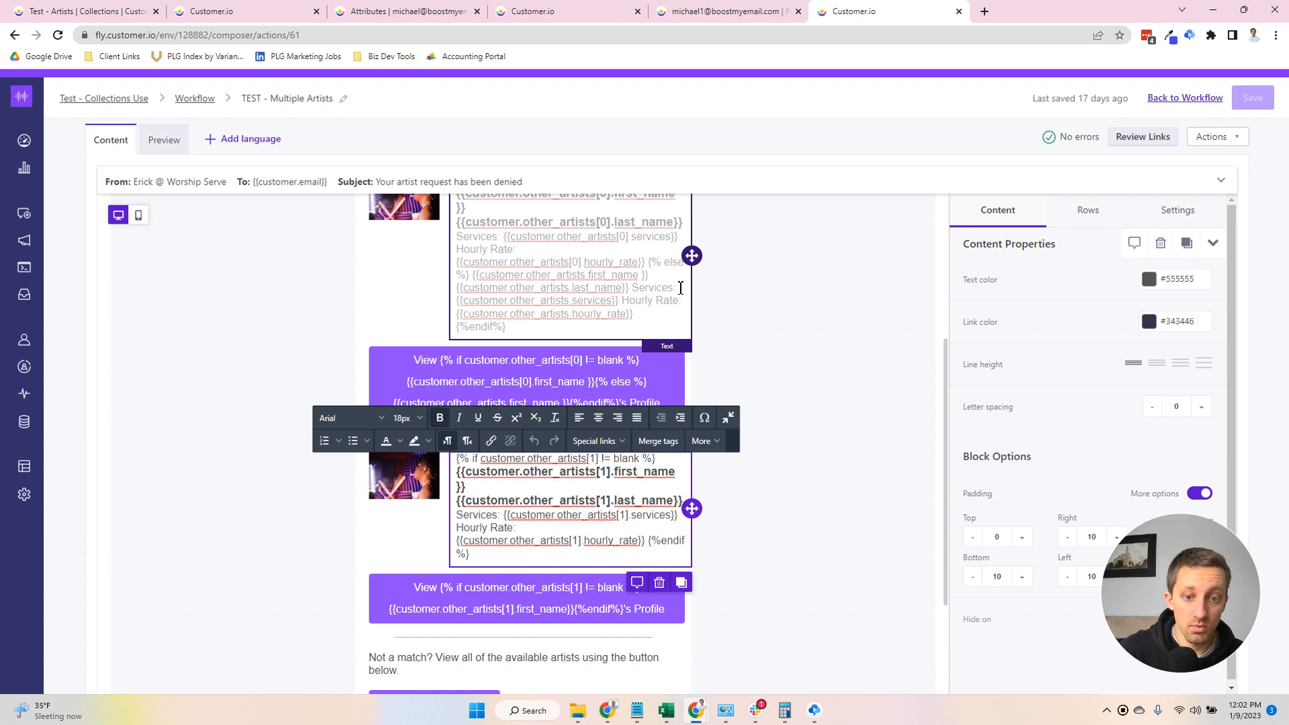
pyautogui.click(180, 142)
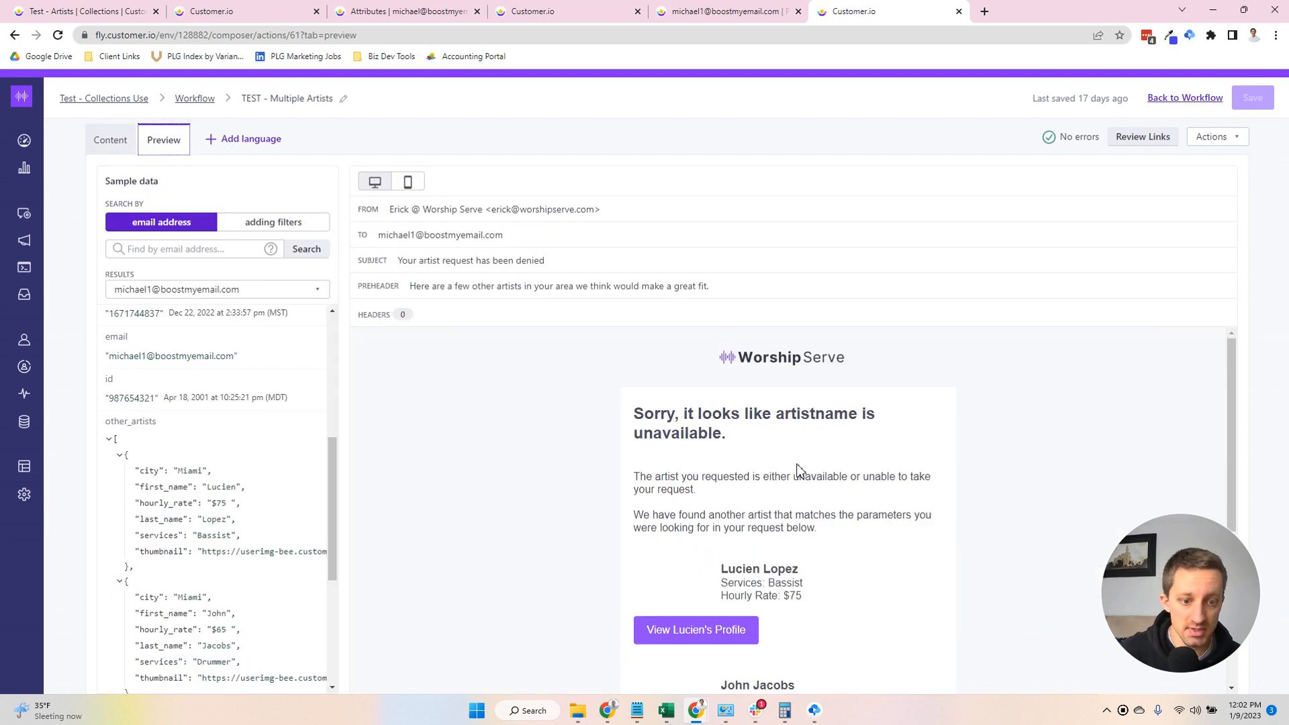
pyautogui.scroll(-2, 797, 468)
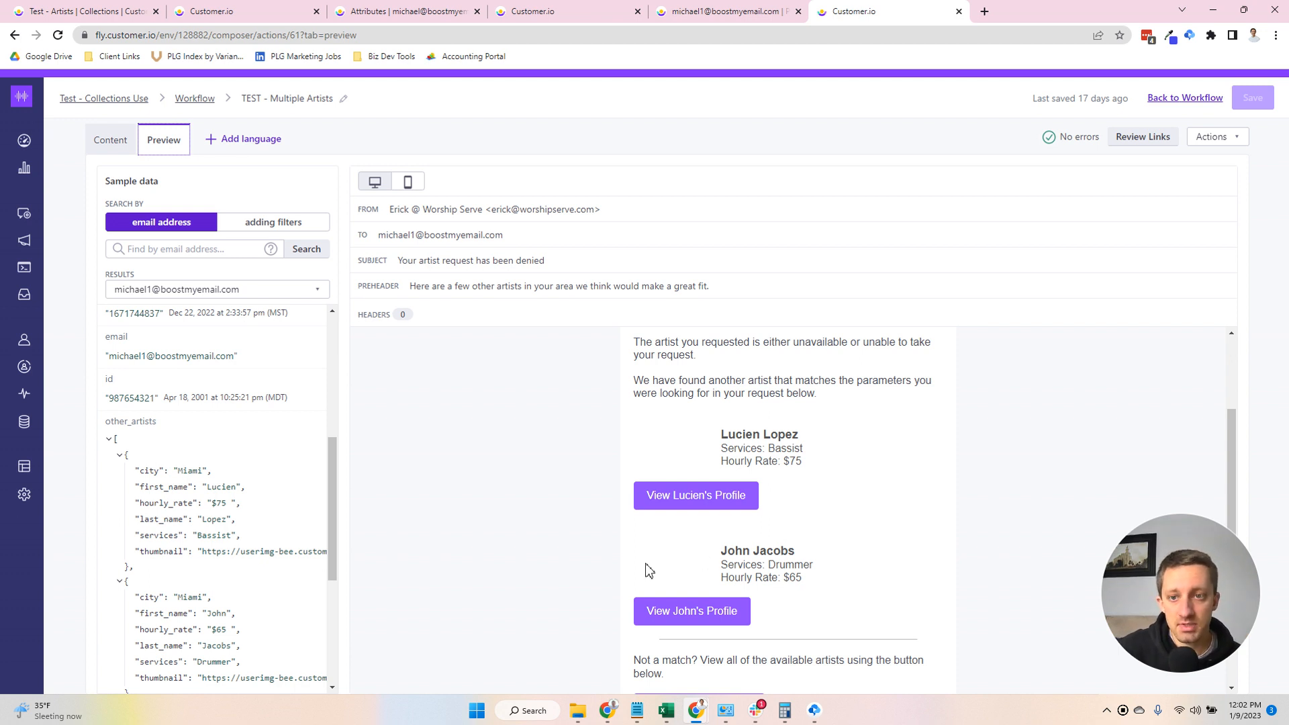
# - Return to the email content and examine the conditional other_artists[1].thumbnail link behind the second artist's profile button
pyautogui.click(109, 140)
pyautogui.scroll(1, 590, 443)
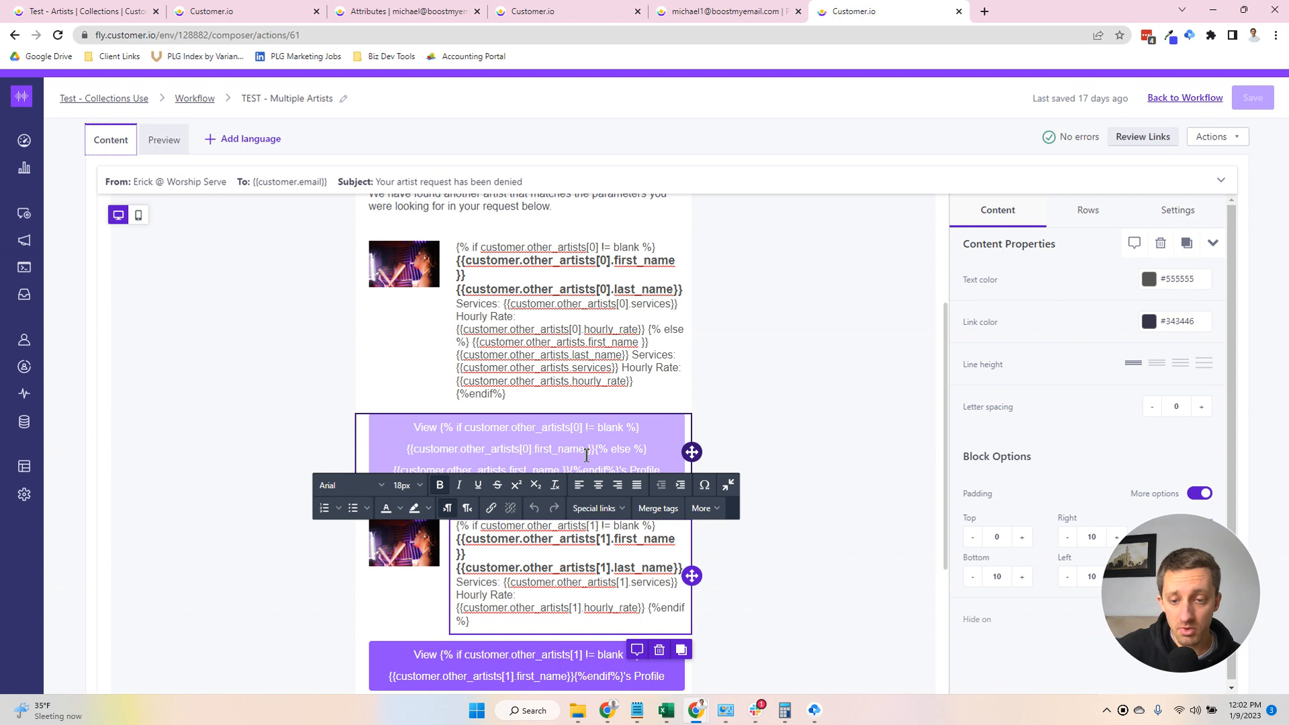
pyautogui.click(579, 325)
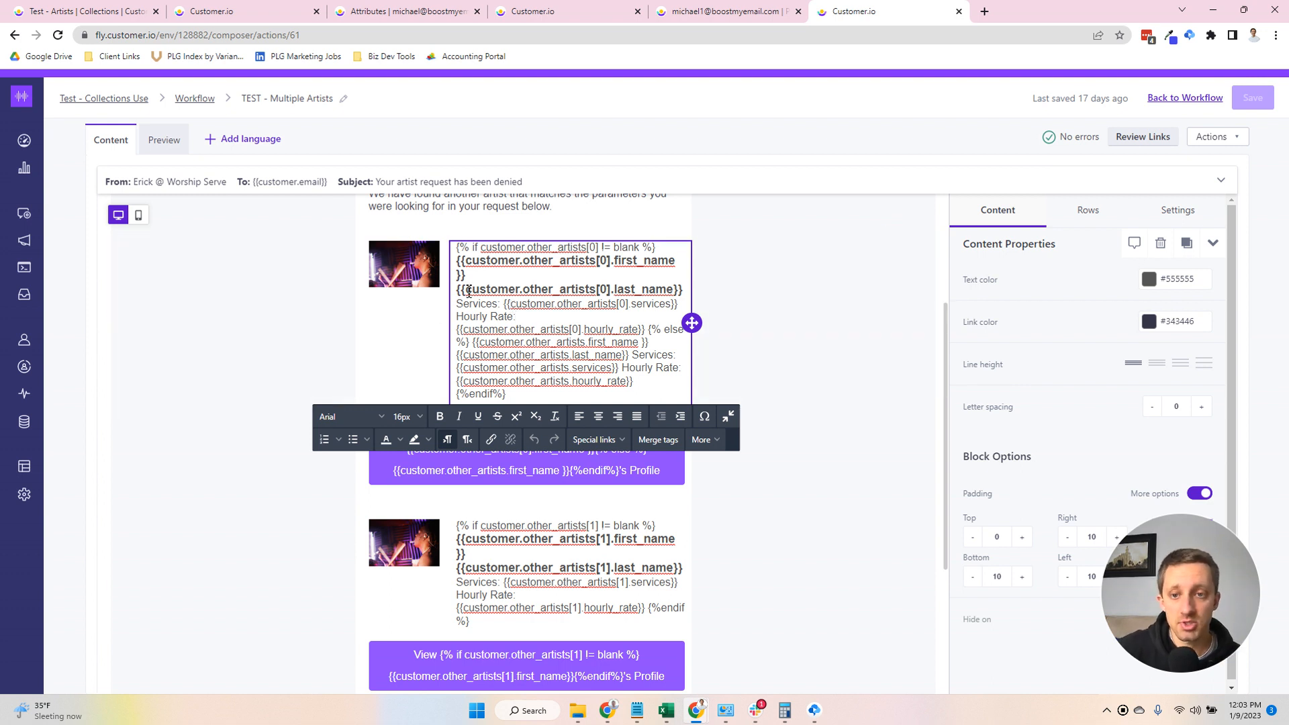
pyautogui.click(507, 673)
pyautogui.moveTo(1058, 341); pyautogui.dragTo(1206, 339)
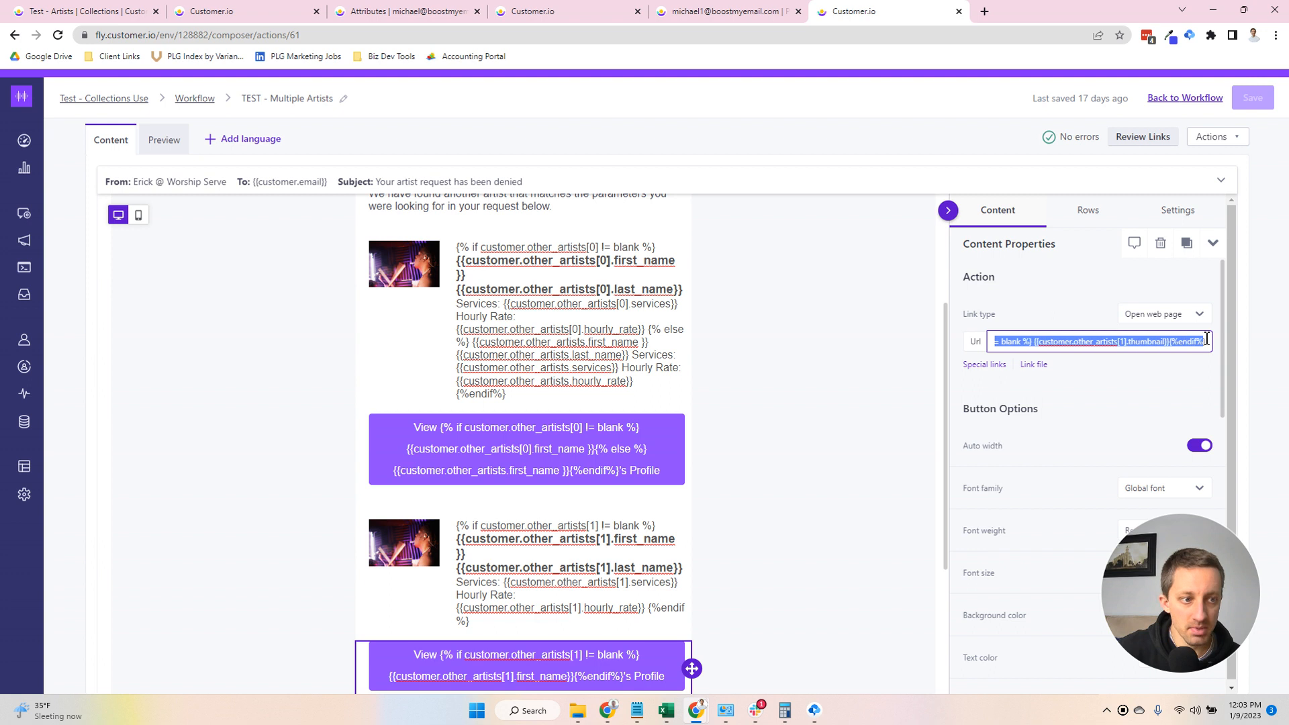
pyautogui.click(1104, 343)
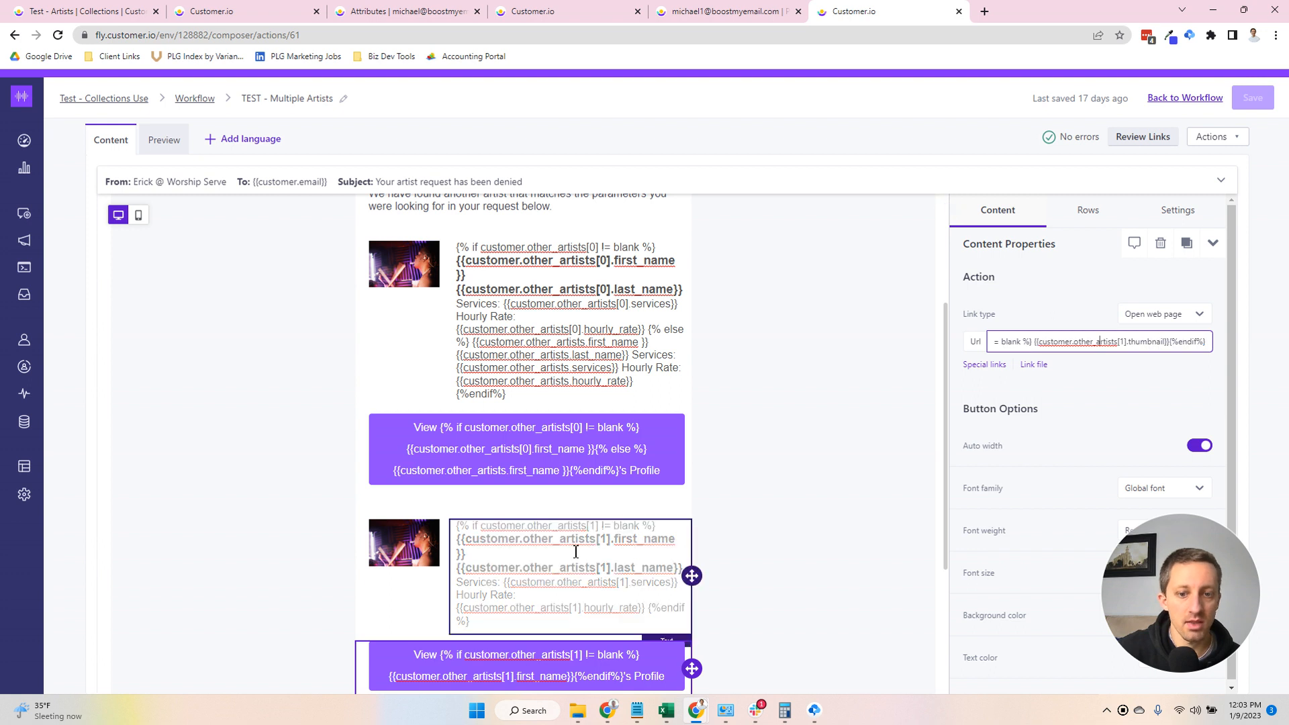
pyautogui.click(534, 581)
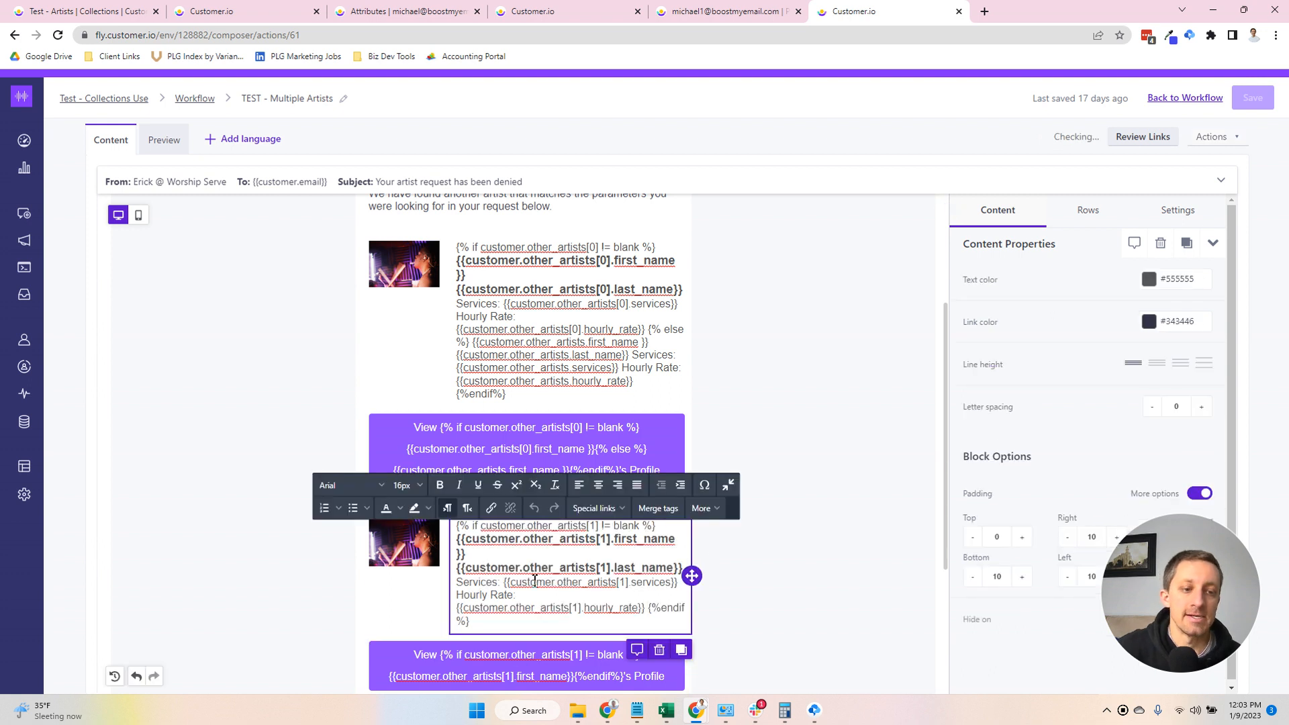